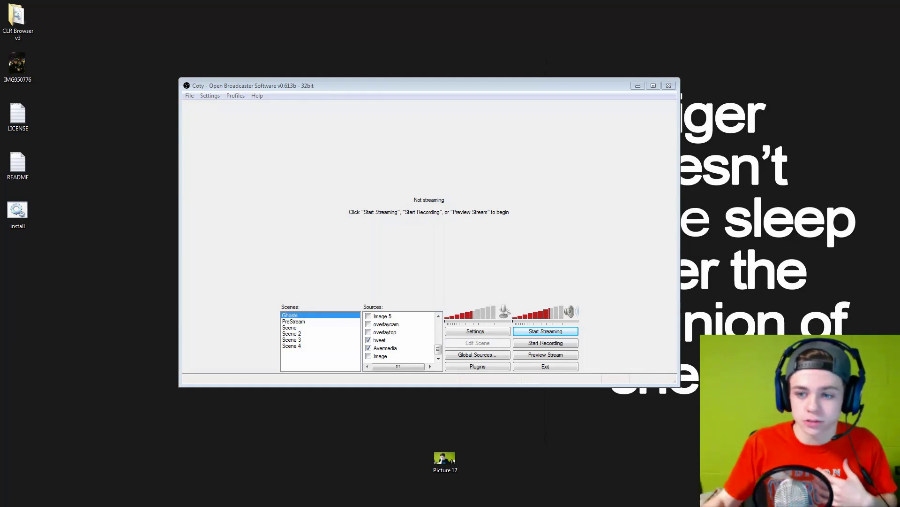
- Open the encoding settings and examine the maximum bitrate for video encoding
click(211, 97)
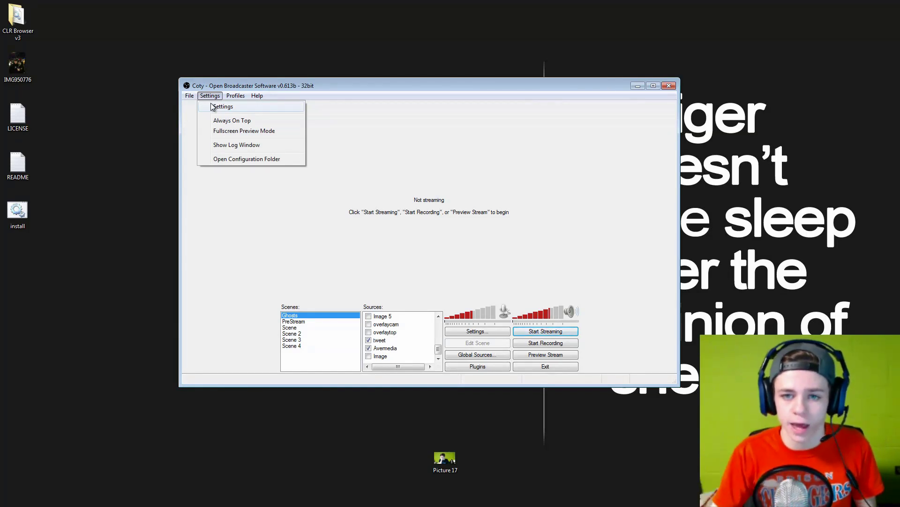
click(213, 107)
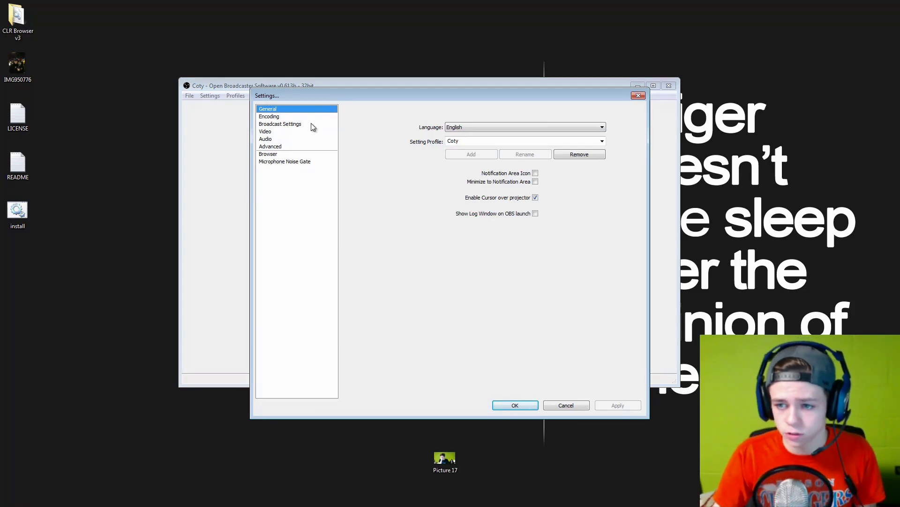
click(274, 119)
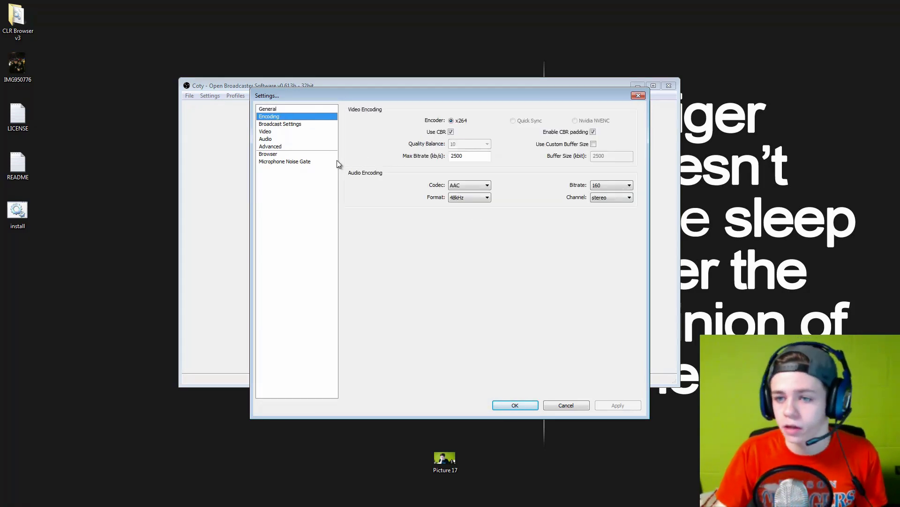
click(461, 156)
double_click(461, 155)
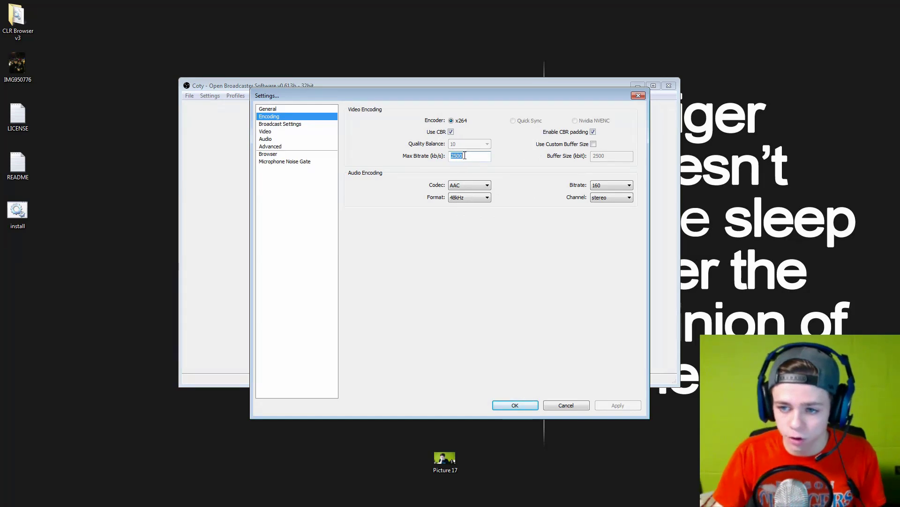
click(461, 156)
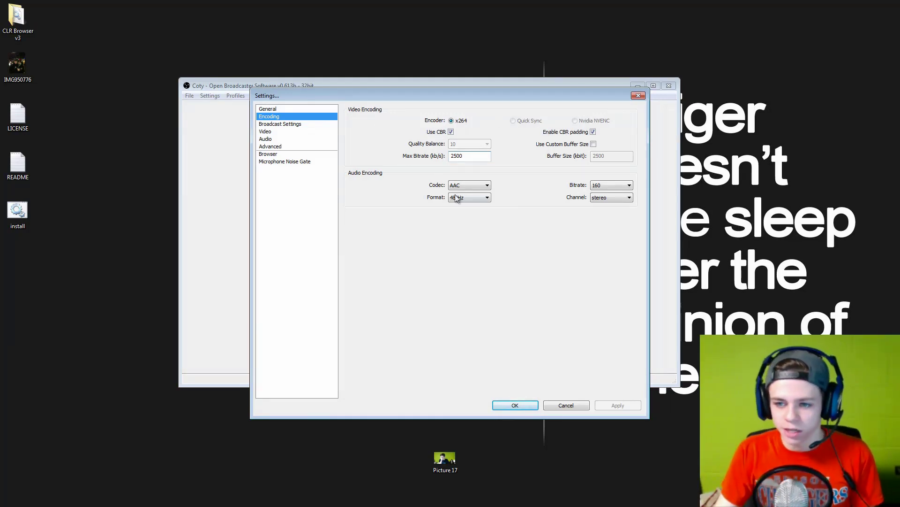
- In the broadcast settings, set the mode to Live Stream and the streaming service to Twitch / Justin.tv
click(285, 125)
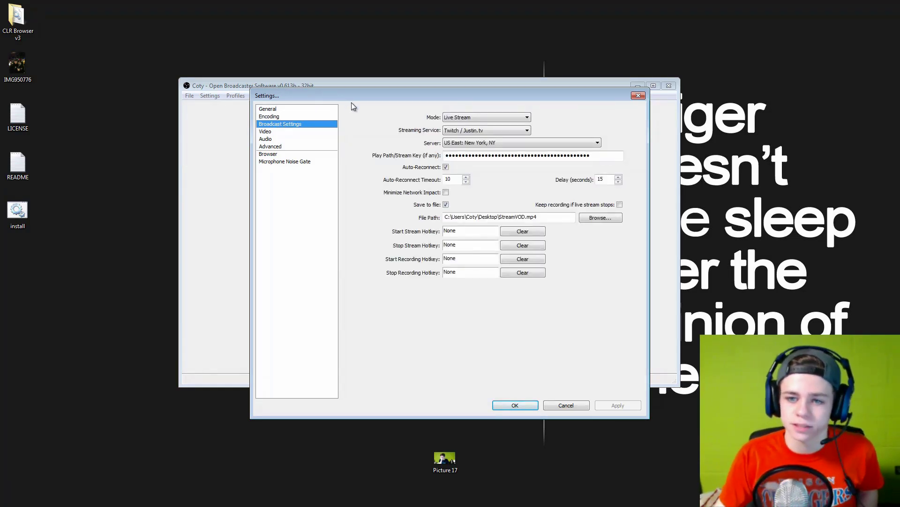
click(464, 117)
click(468, 124)
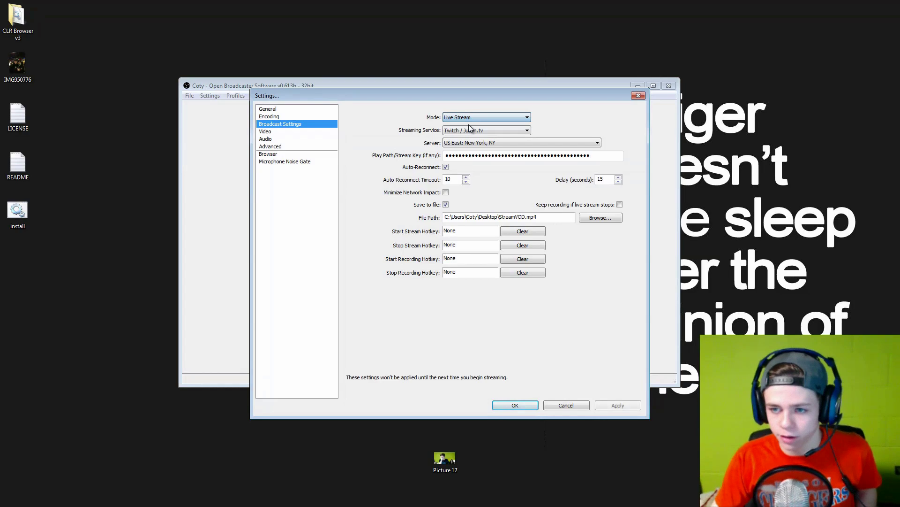
click(471, 118)
click(468, 125)
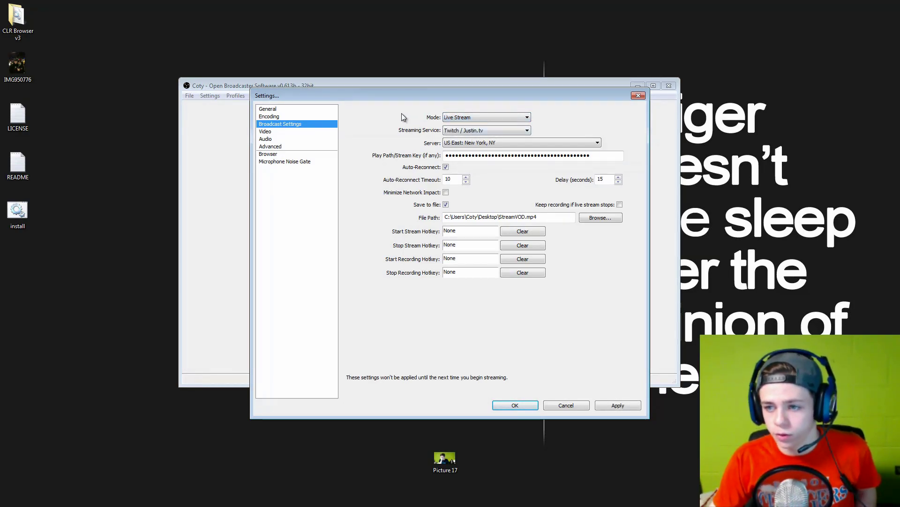
click(451, 131)
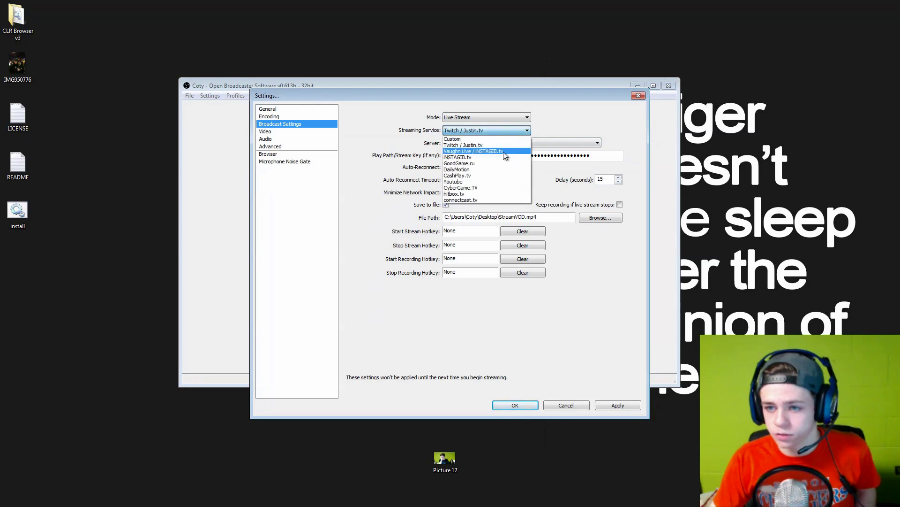
click(467, 146)
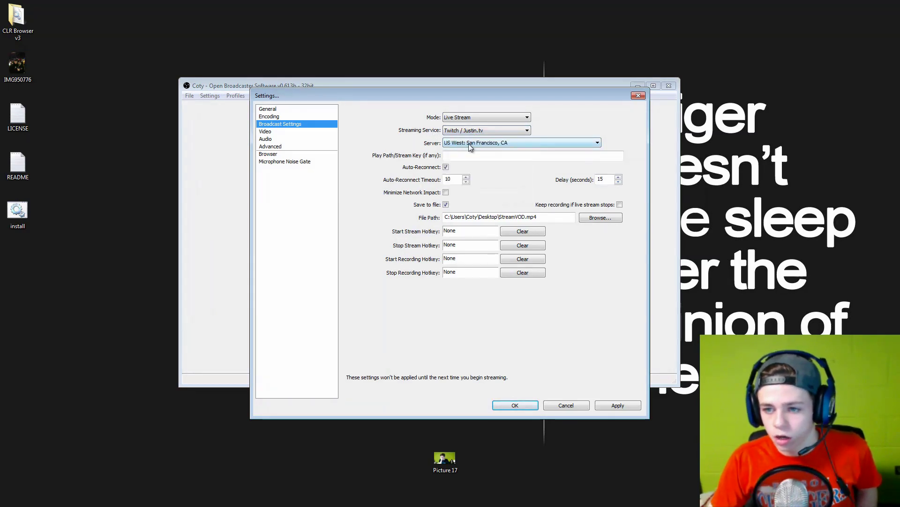
- Choose the US East: New York, NY server and activate the empty stream key field
click(469, 143)
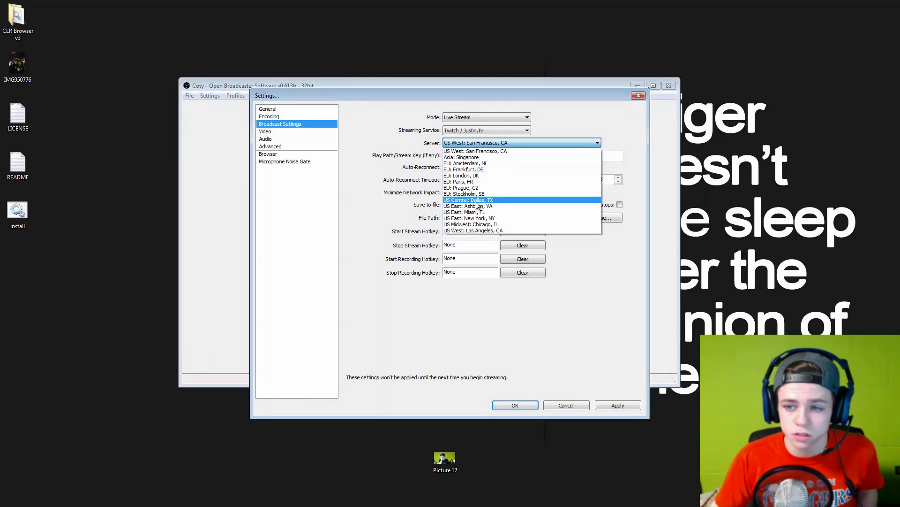
click(478, 218)
click(465, 156)
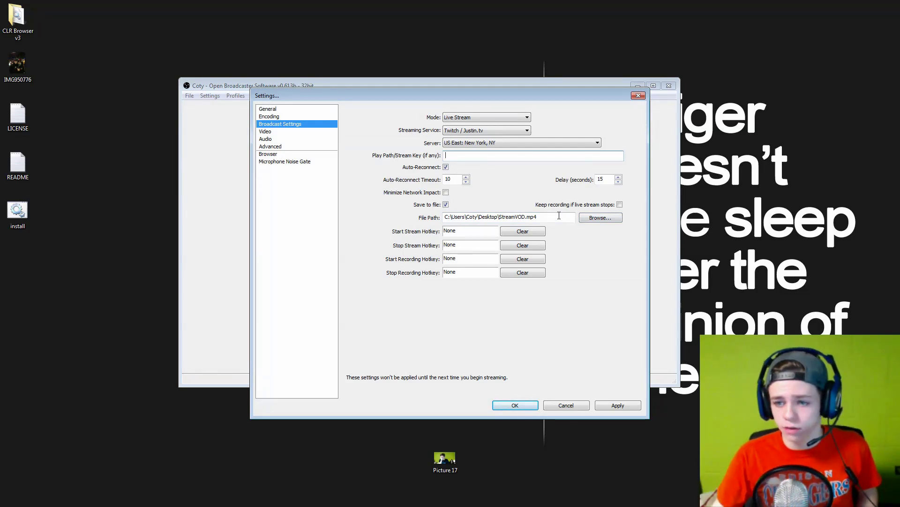
- Check the save location for the stream's MP4 file and go to the video settings without saving the broadcast changes
click(600, 218)
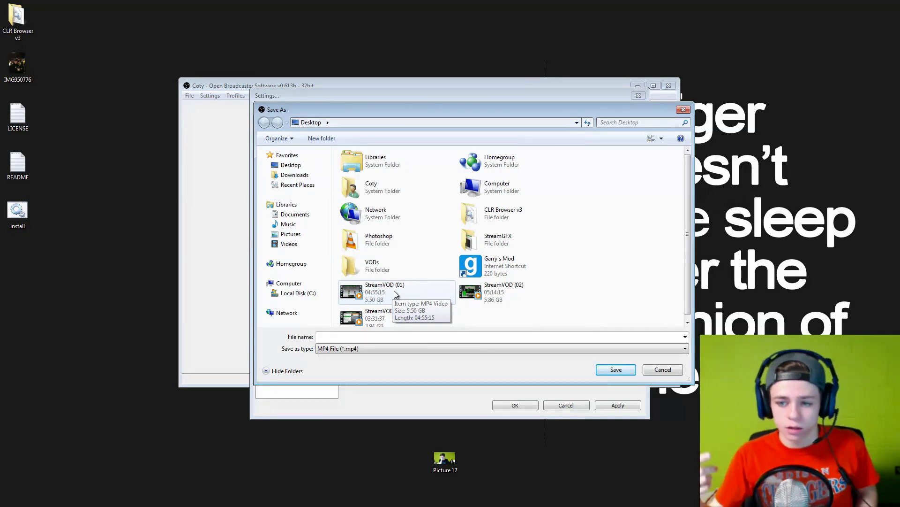
click(664, 370)
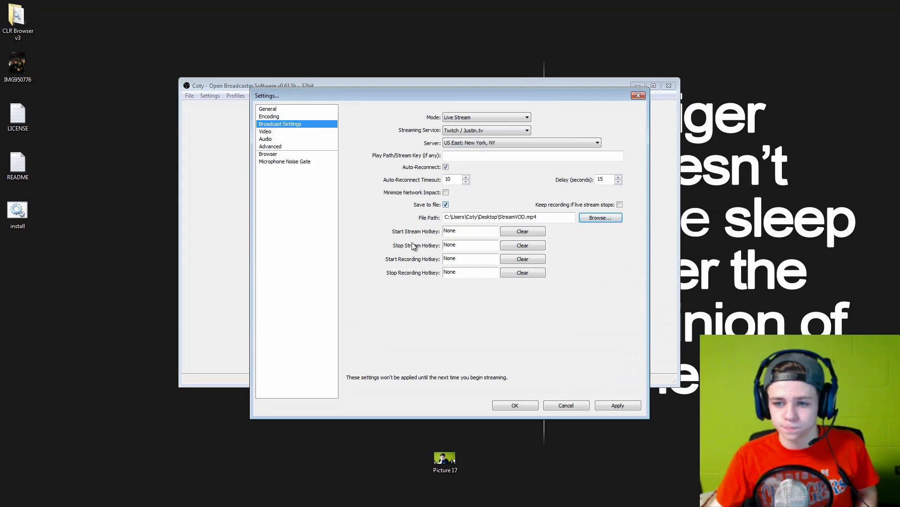
click(281, 131)
click(470, 285)
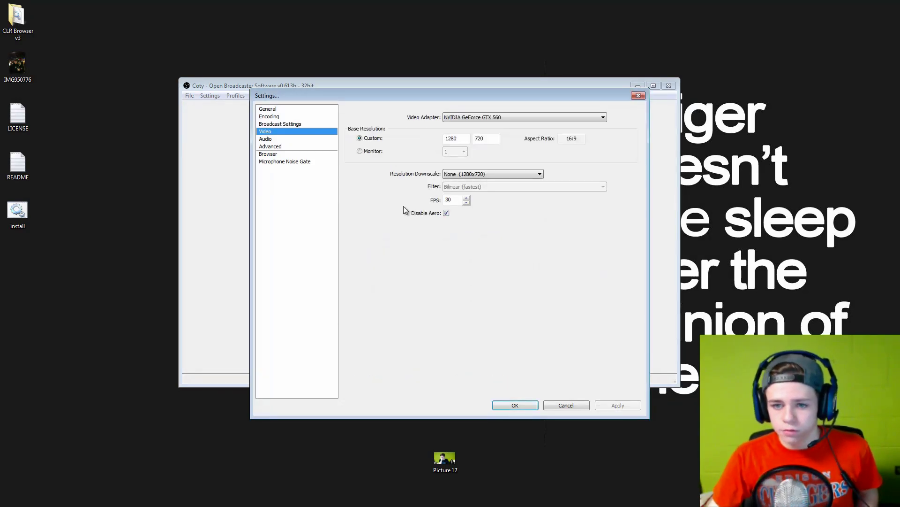
- Select the NVIDIA GeForce GTX 560 video adapter and activate the custom base resolution width
click(485, 115)
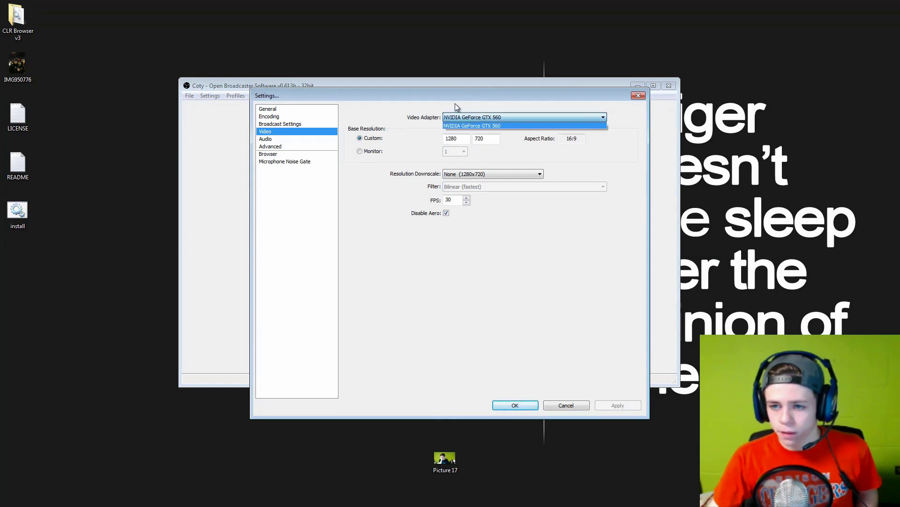
click(470, 124)
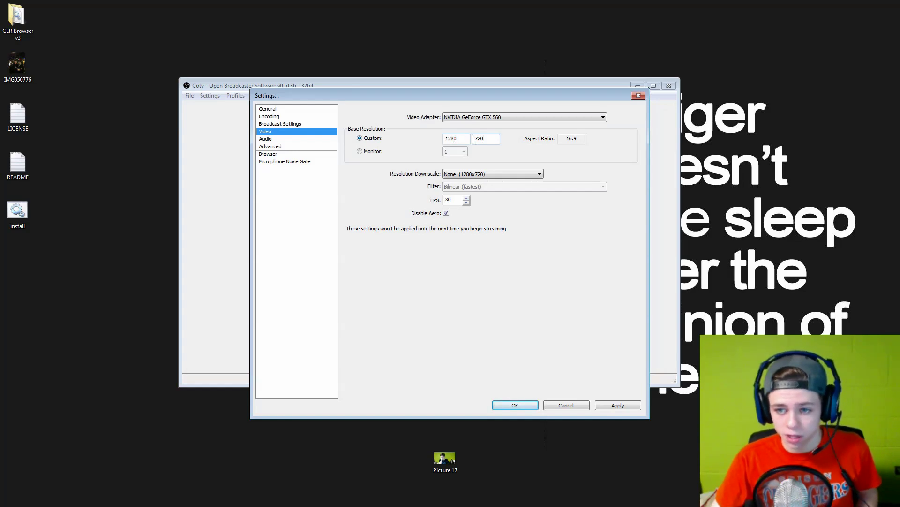
click(463, 138)
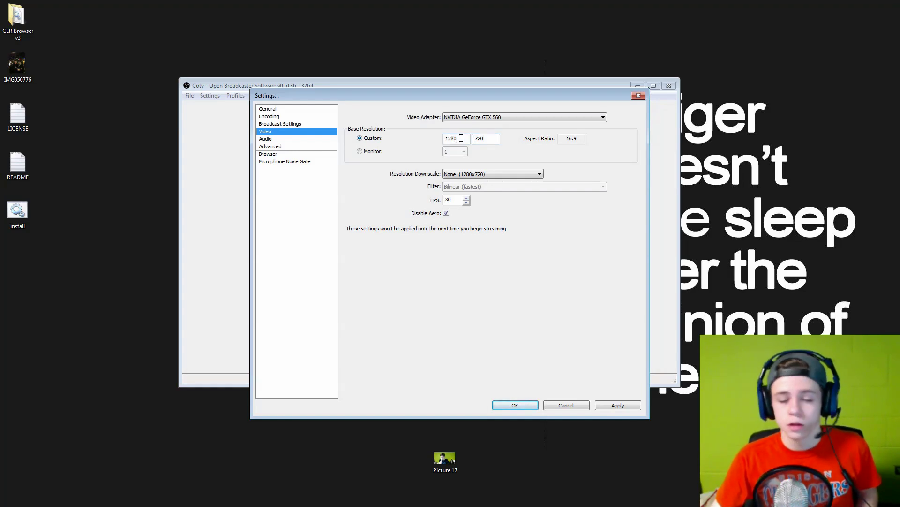
- Set the resolution downscale to None (1280x720) and go to the audio settings without saving the video changes
click(504, 175)
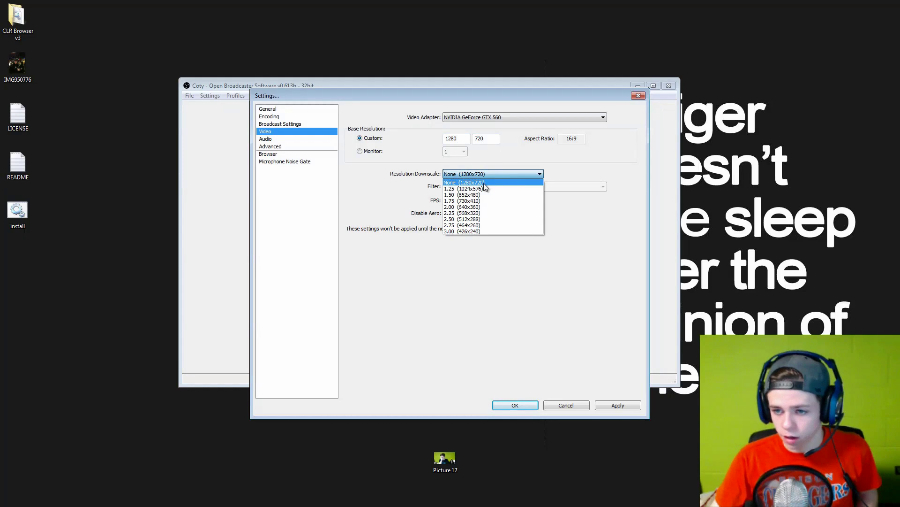
click(483, 183)
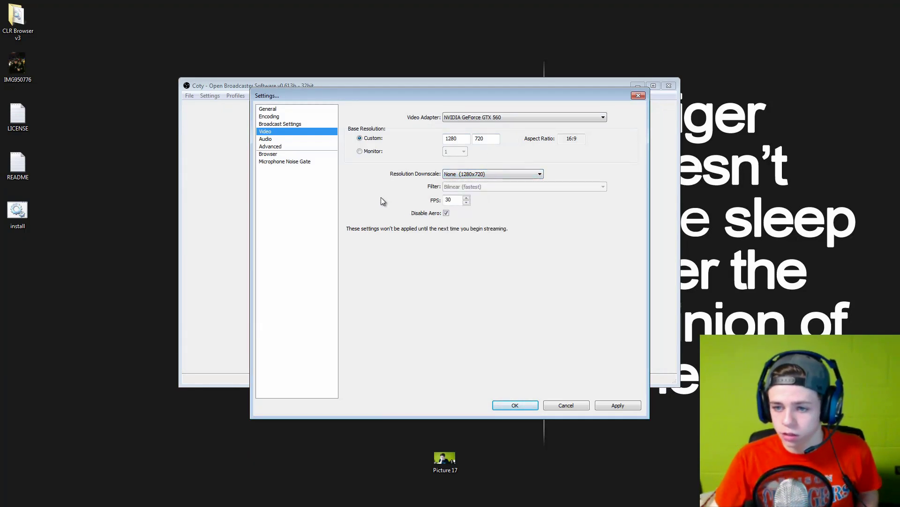
click(303, 139)
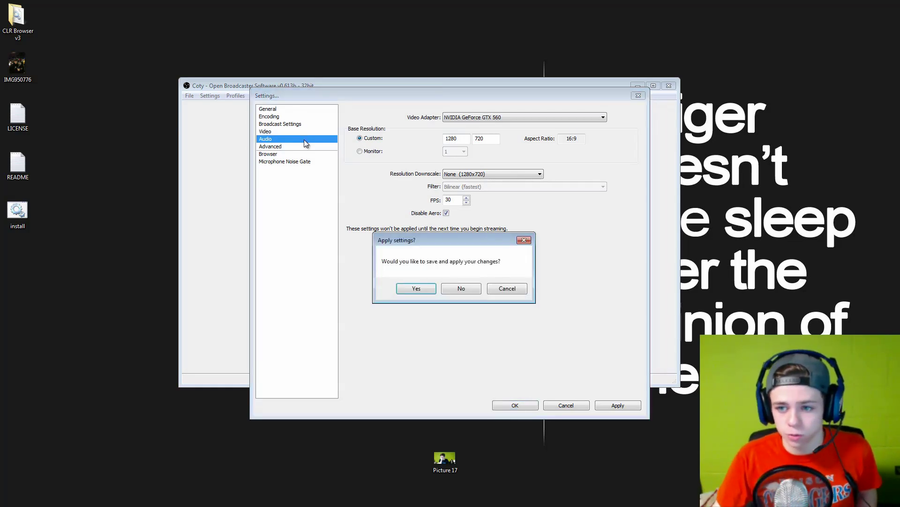
click(462, 288)
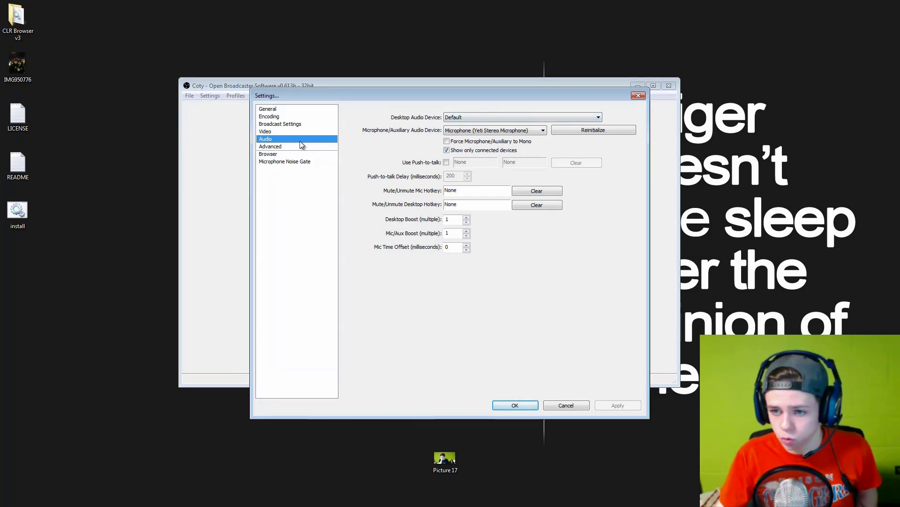
- Set the desktop audio device to Default and the microphone device to Microphone (Yeti Stereo Microphone)
click(487, 117)
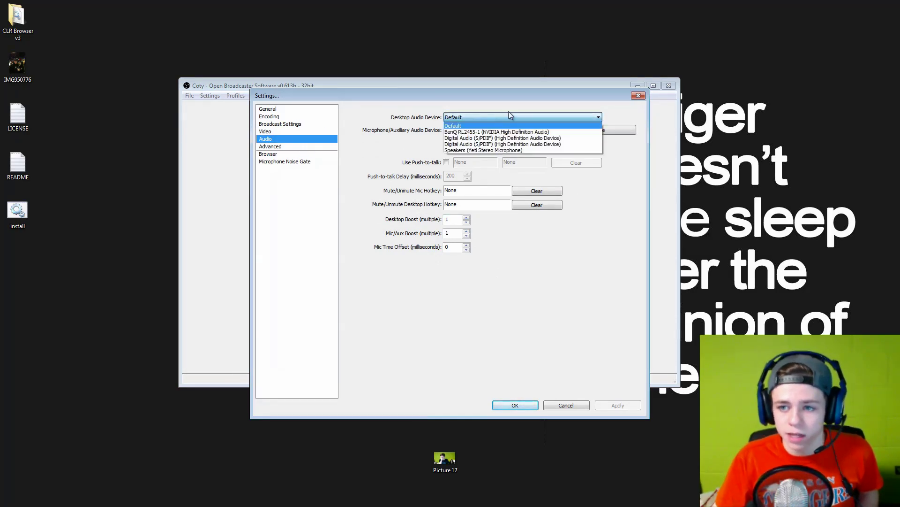
click(473, 123)
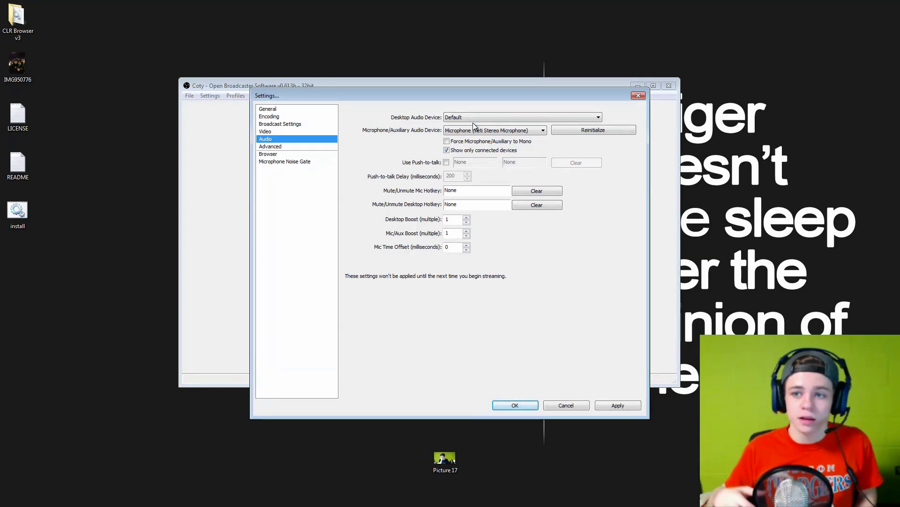
click(474, 121)
click(474, 123)
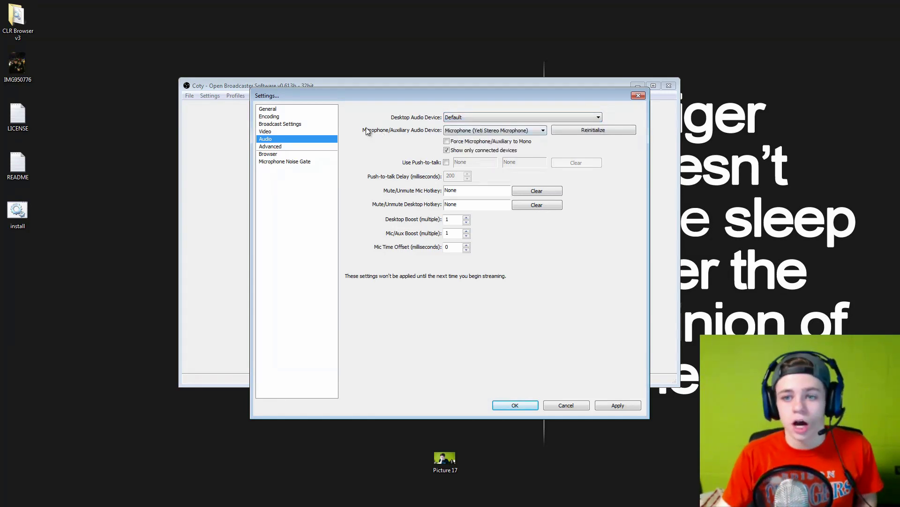
click(490, 131)
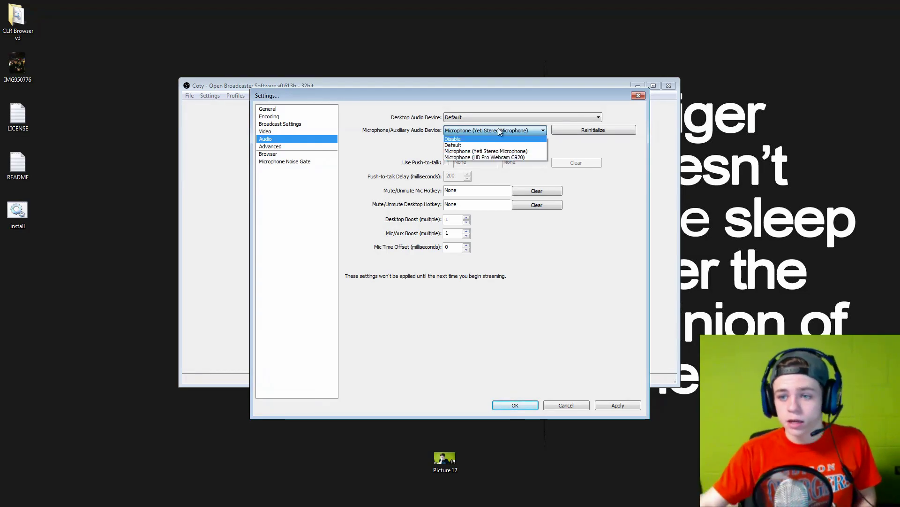
click(512, 151)
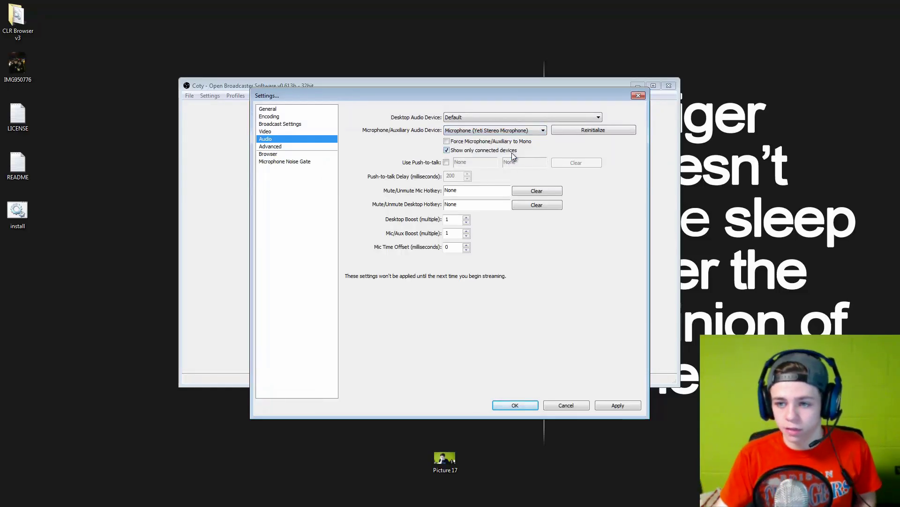
- Select the mic time offset value and go to the advanced settings without saving the audio changes
double_click(448, 248)
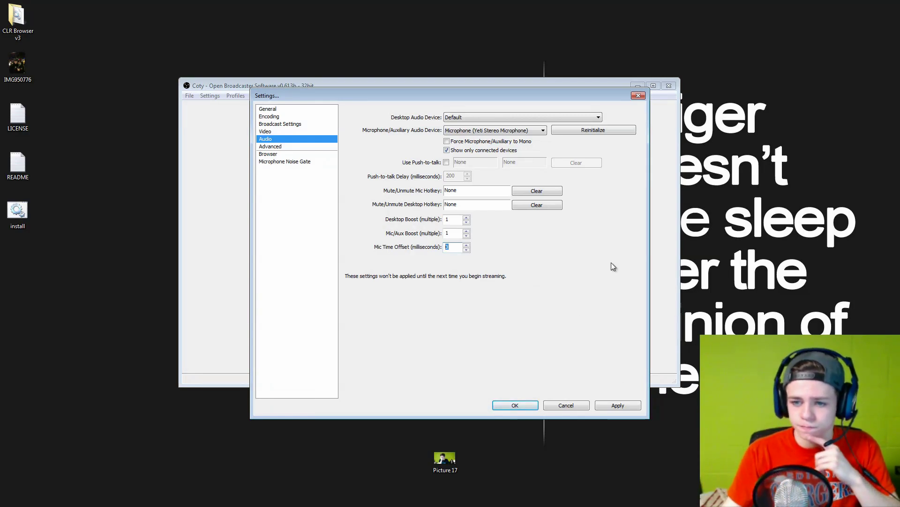
click(295, 147)
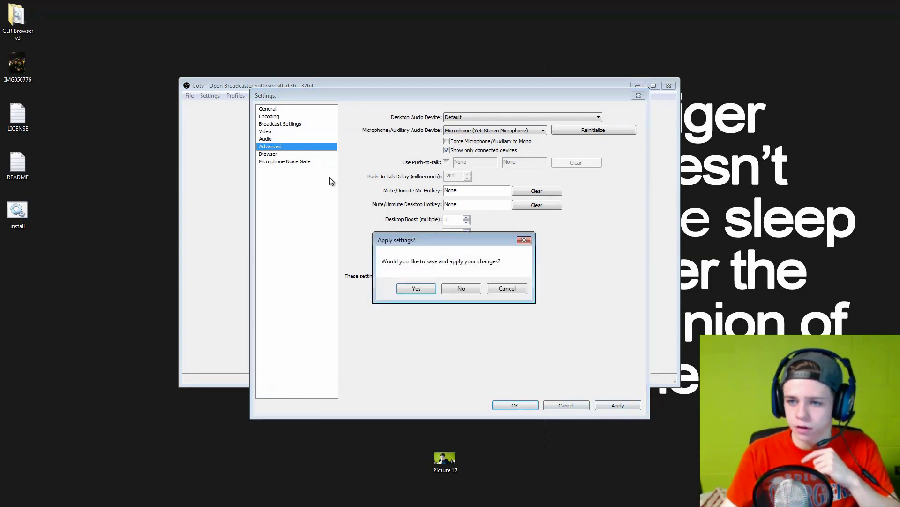
click(463, 288)
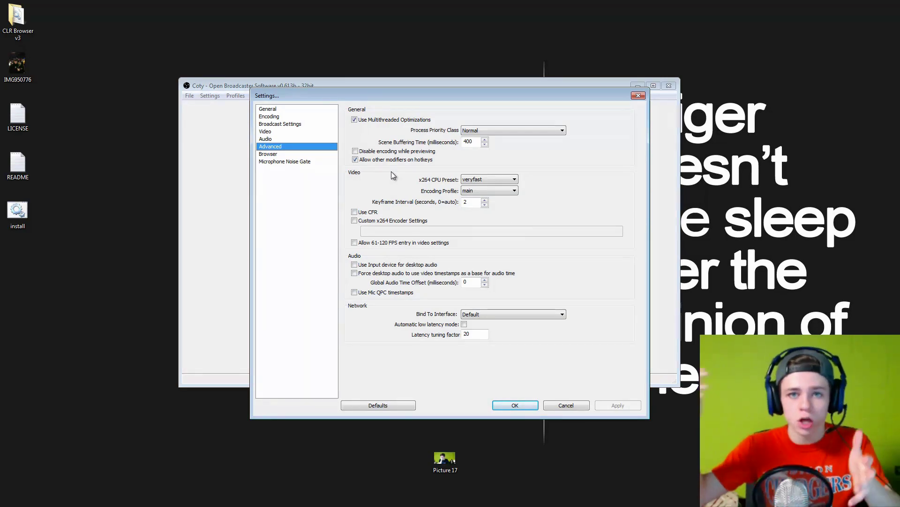
- Set the keyframe interval to 2 seconds in the advanced video settings
click(466, 201)
key(BackSpace)
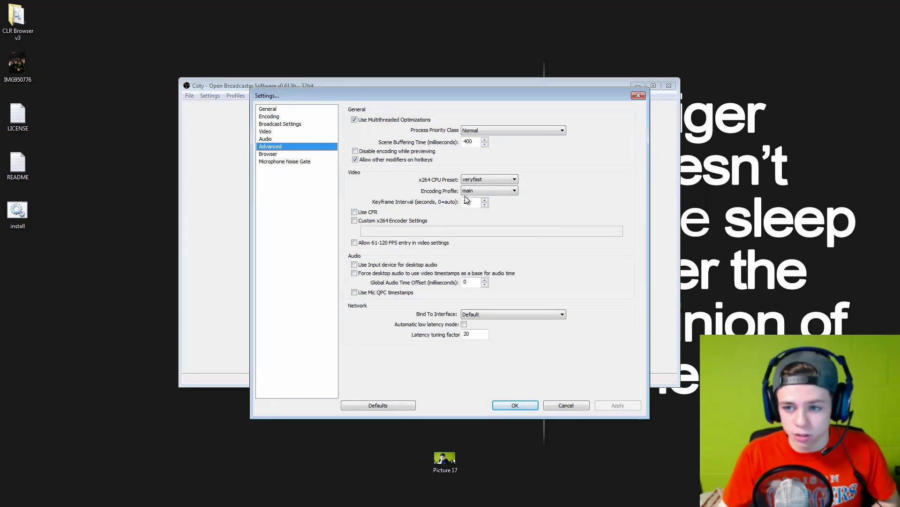
text(2)
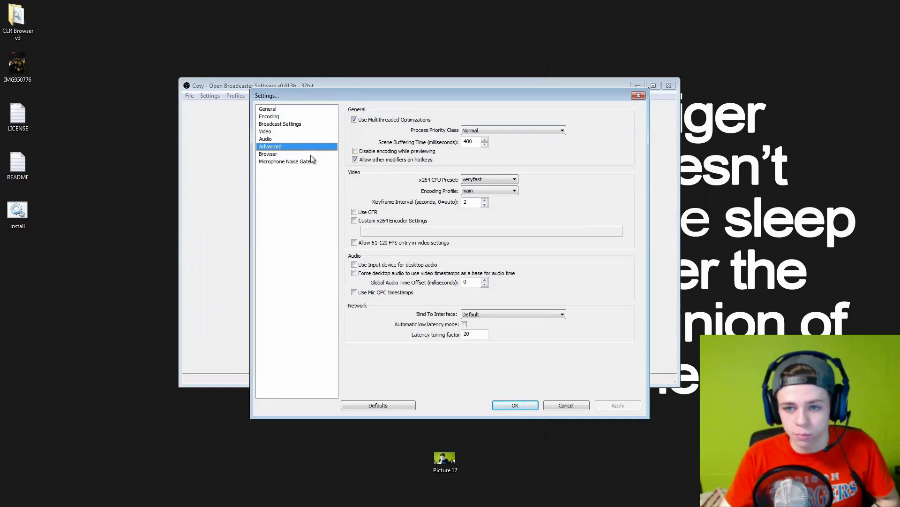
- View the browser and microphone noise gate settings and close the settings dialog without saving
click(311, 156)
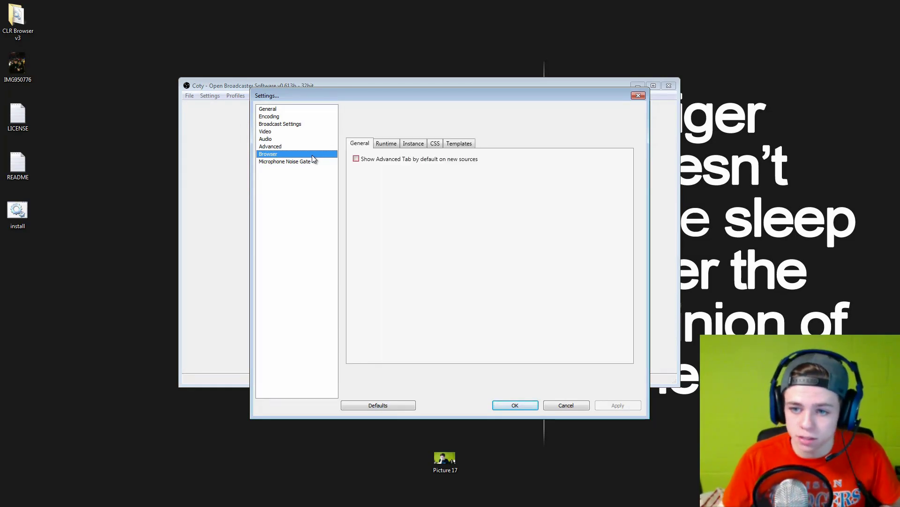
click(322, 163)
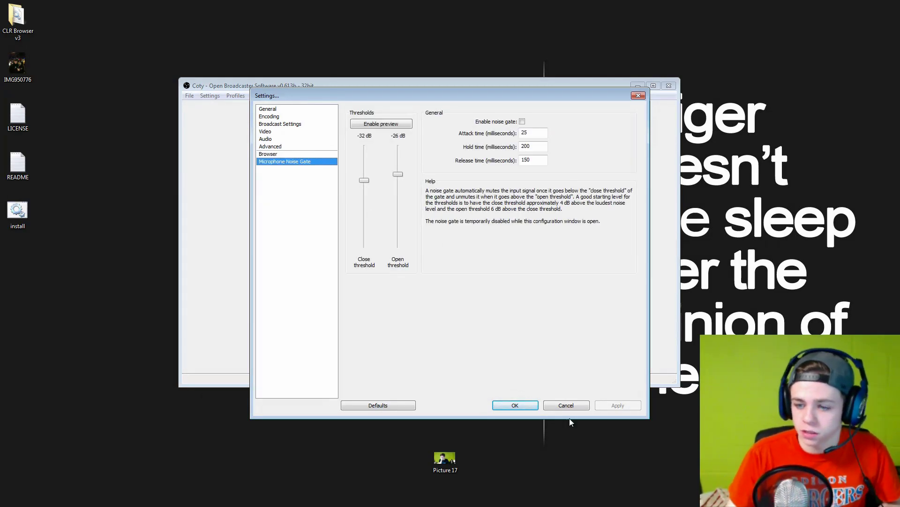
click(566, 405)
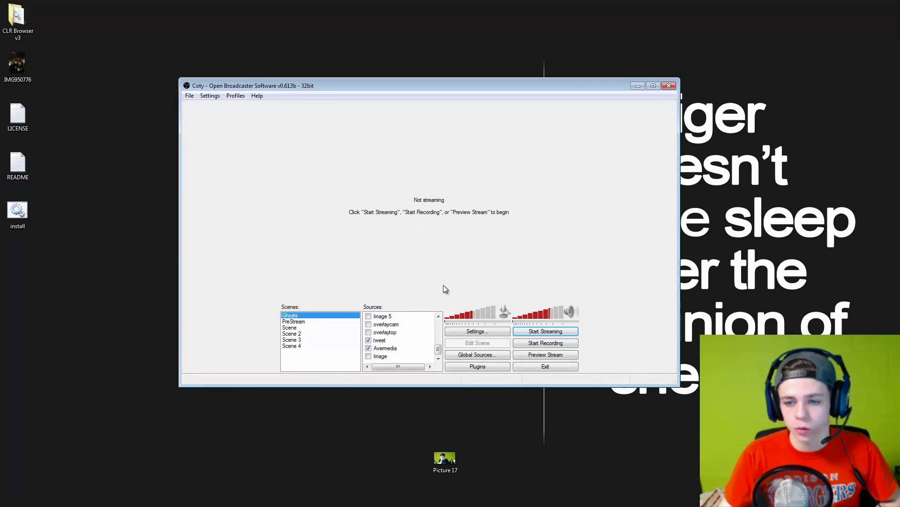
- Start the stream preview of the Ghosts scene, then move and enlarge the window to get a bigger preview
click(549, 355)
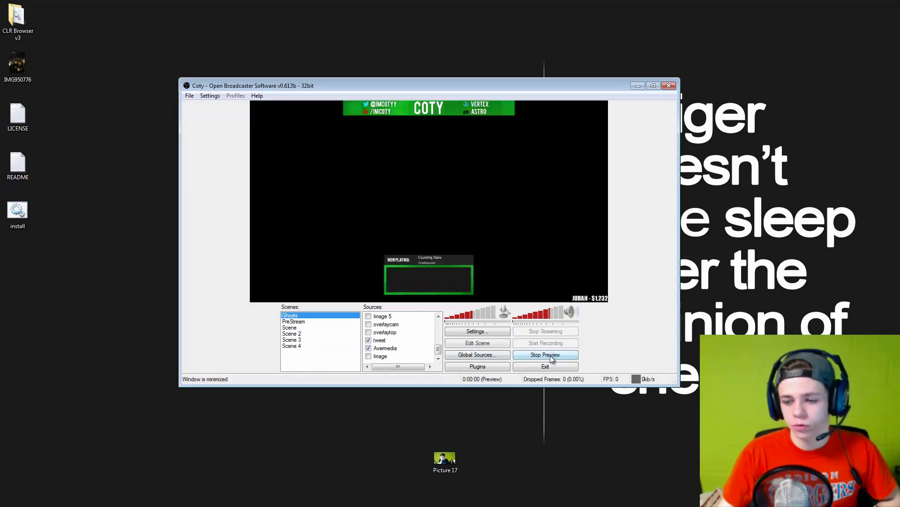
drag(376, 81, 257, 45)
drag(232, 21, 220, 10)
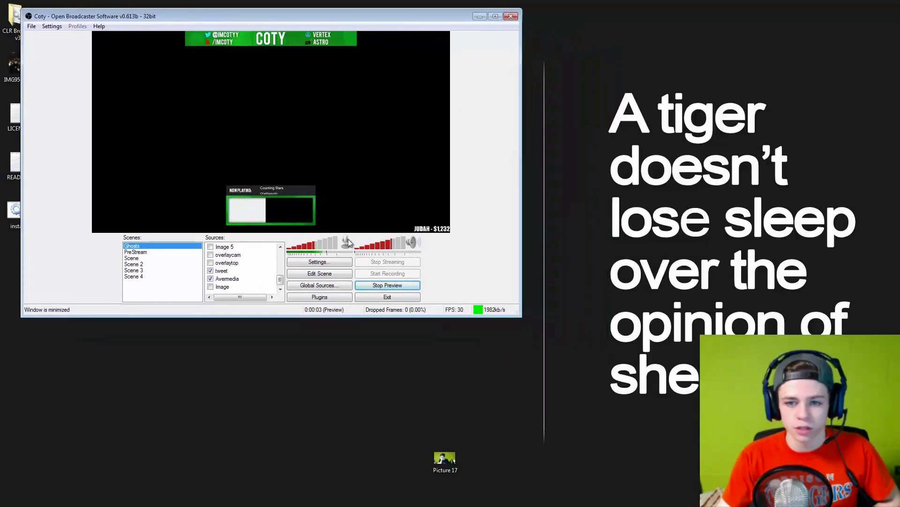
drag(521, 317, 727, 452)
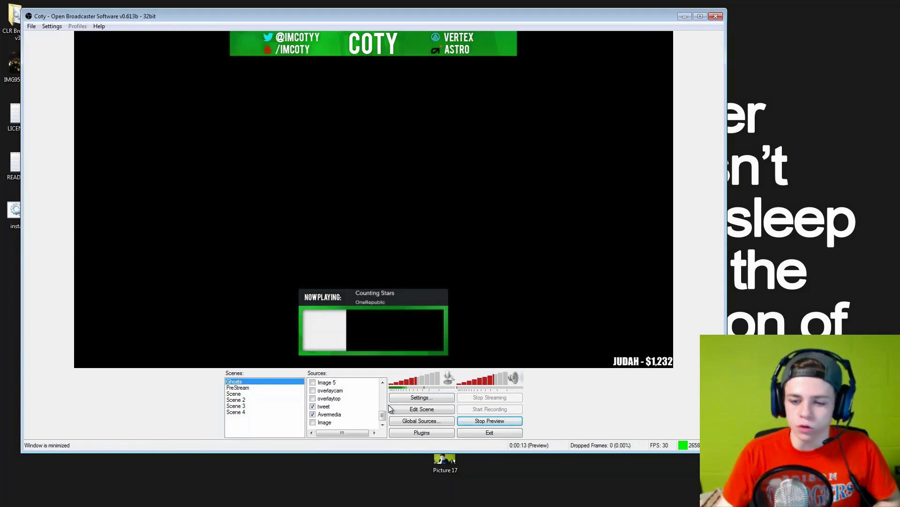
- Review the Avermedia source's capture device and audio input device choices, then close its properties without saving
right_click(329, 415)
click(361, 480)
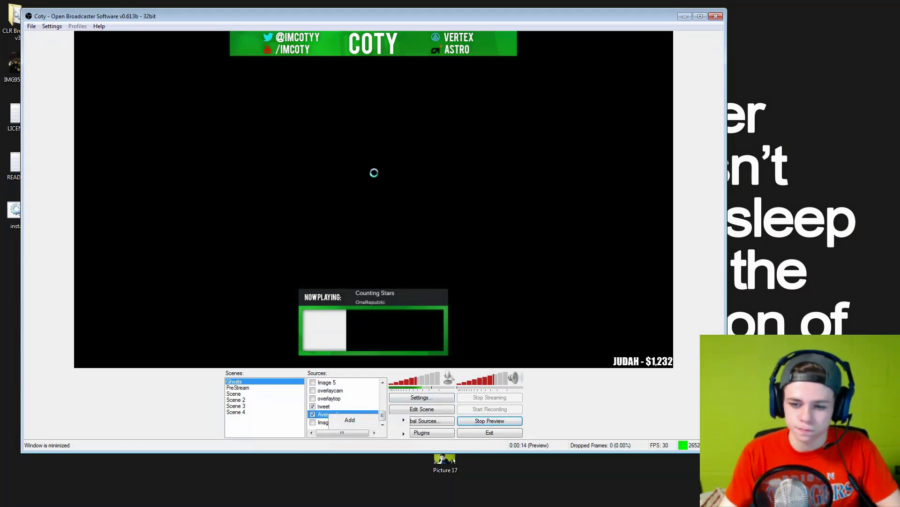
drag(373, 135, 239, 105)
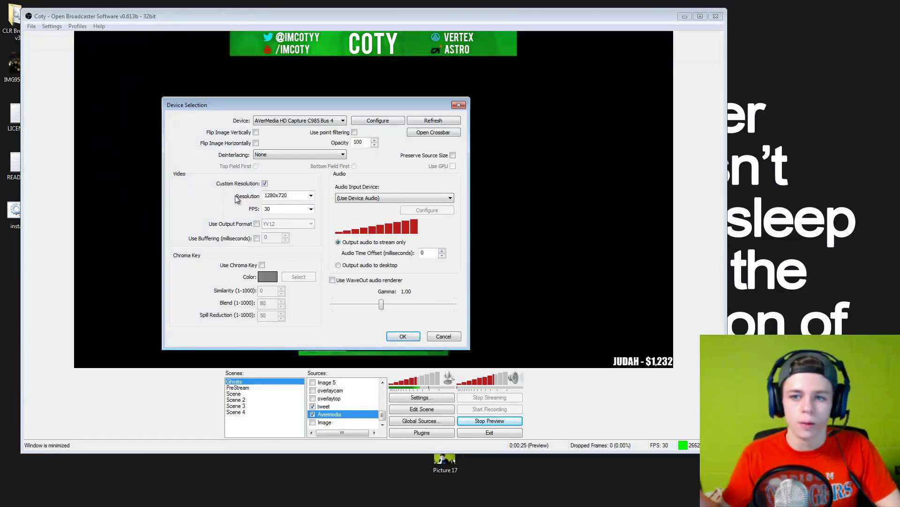
click(317, 120)
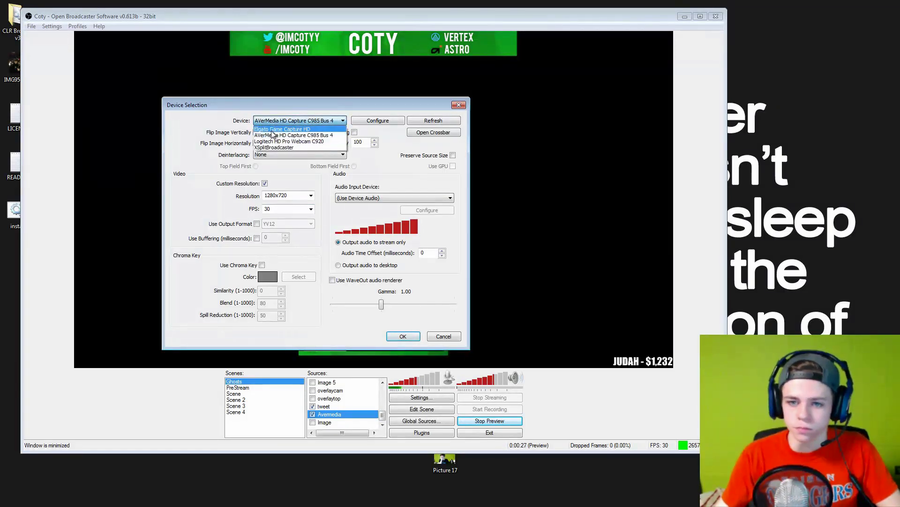
click(331, 121)
click(375, 121)
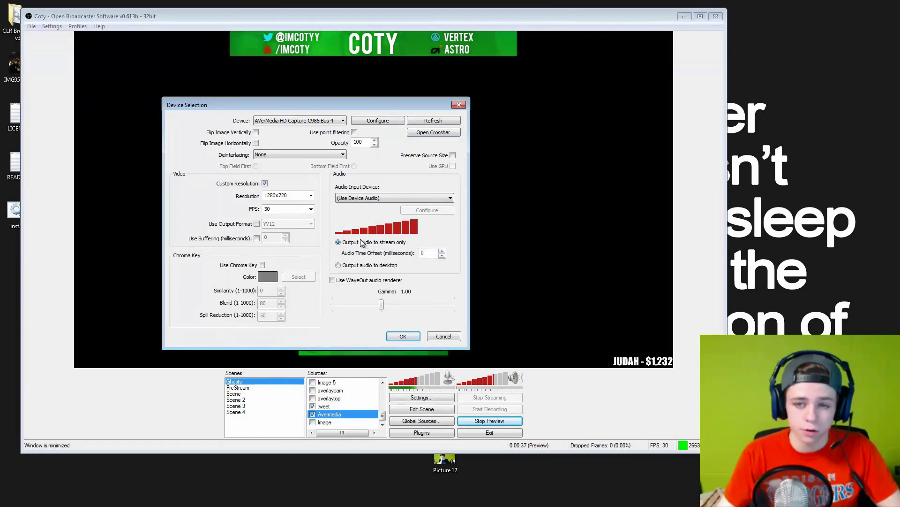
click(376, 199)
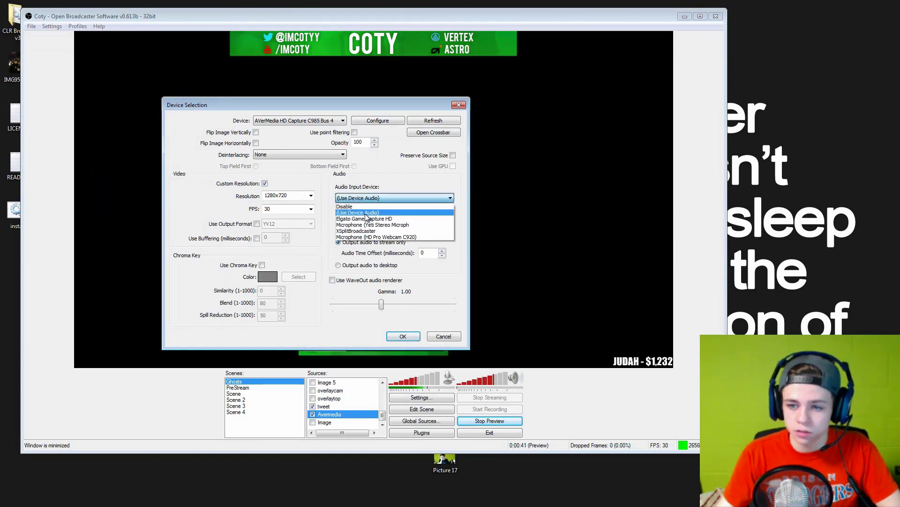
click(367, 215)
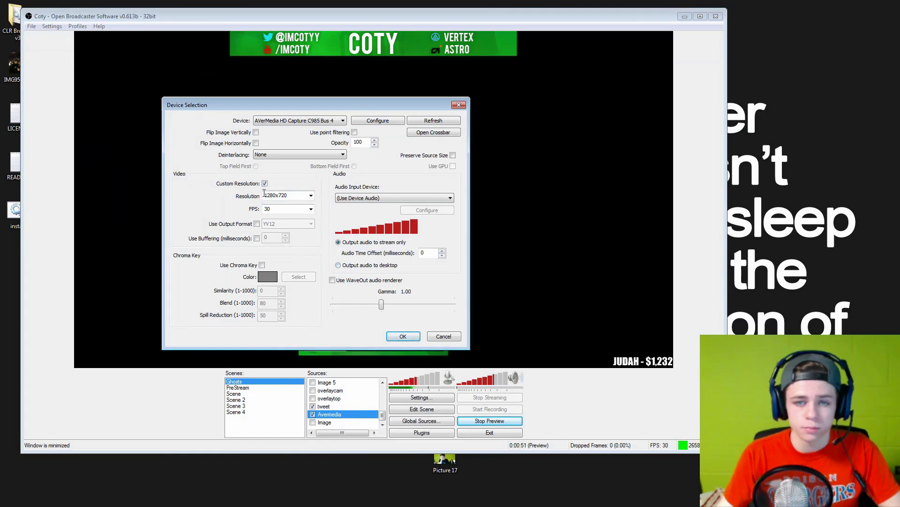
click(443, 337)
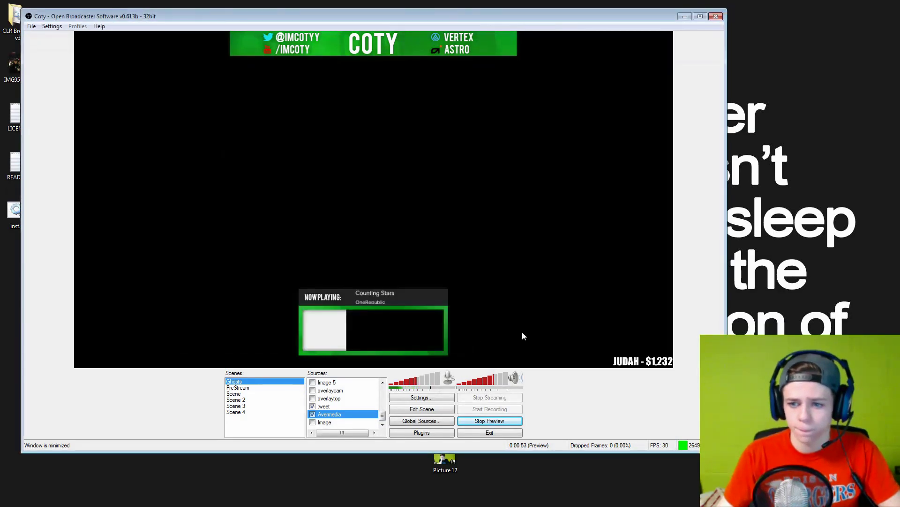
- Hide the tweet source in the Ghosts scene and show it again
click(354, 405)
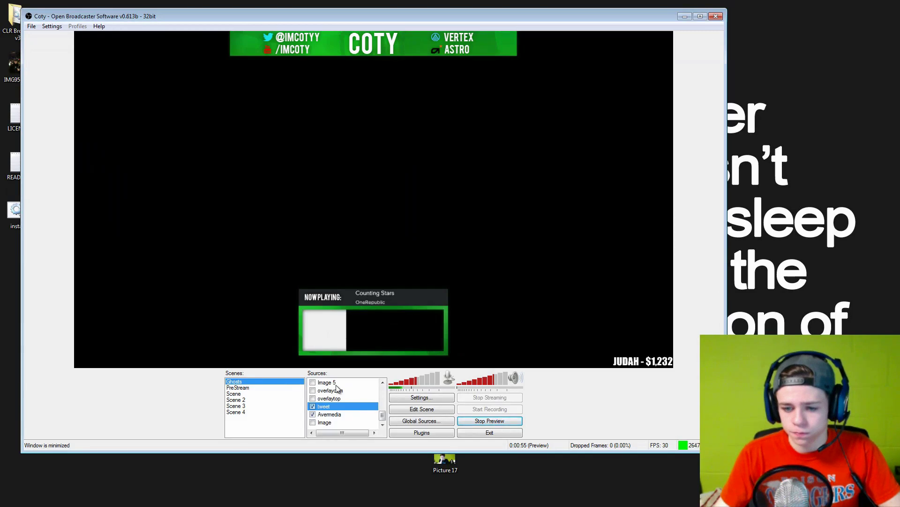
click(313, 406)
click(313, 406)
- Return the first TweetDeck column to Notifications and place the narrowed Open Broadcaster Software window beside TweetDeck
drag(488, 16, 521, 36)
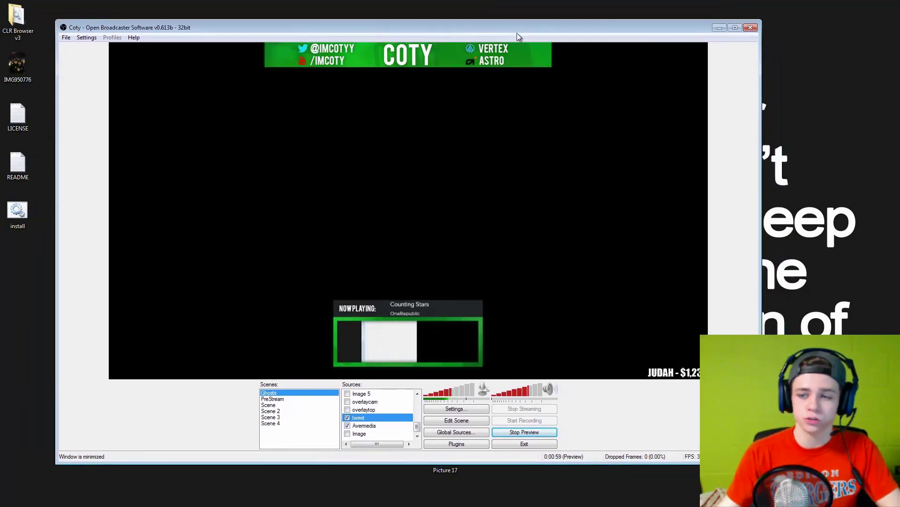
drag(760, 141, 532, 140)
drag(457, 28, 0, 42)
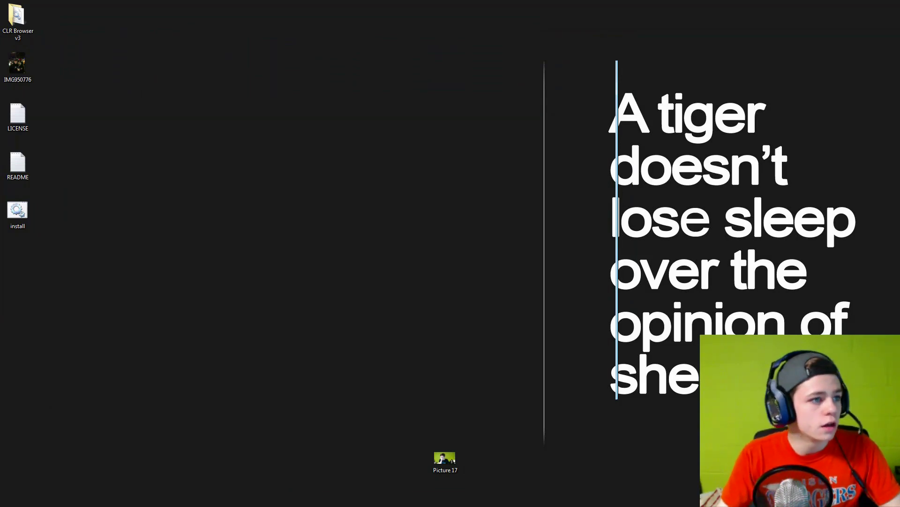
key(alt+Tab)
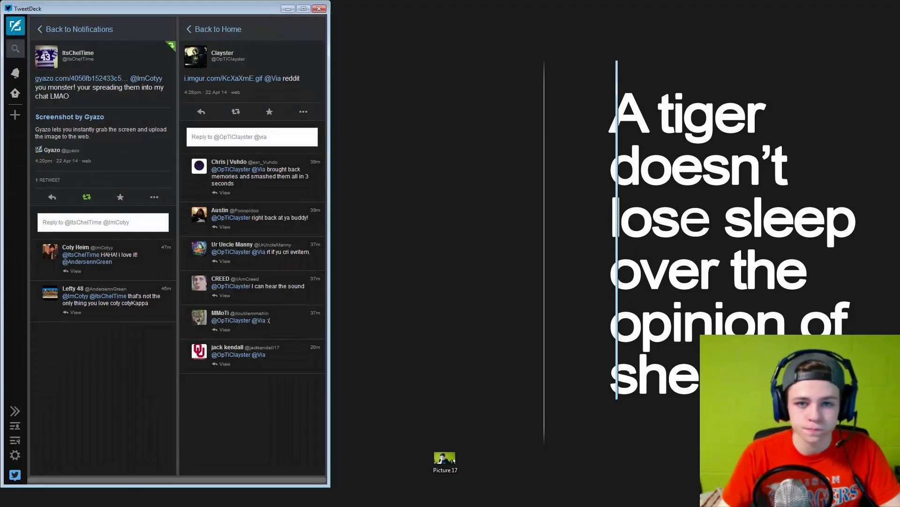
click(78, 31)
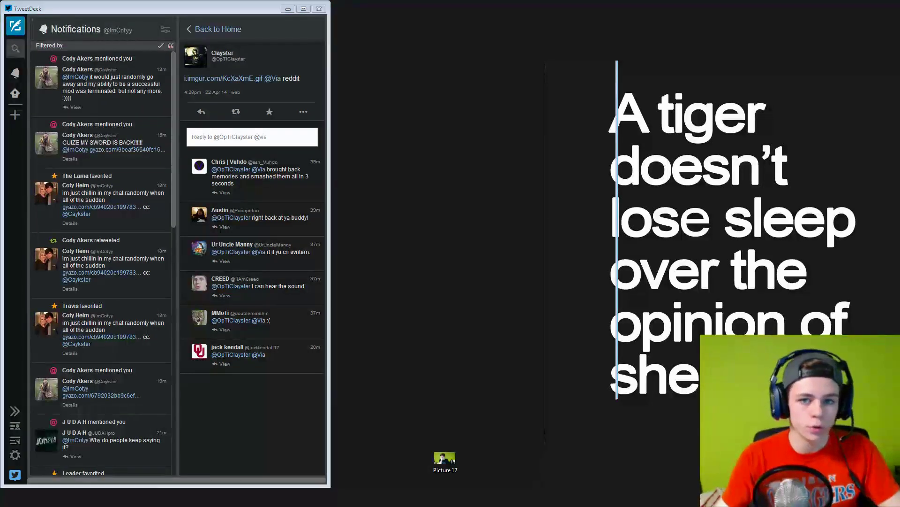
key(alt+Tab)
drag(267, 221, 662, 50)
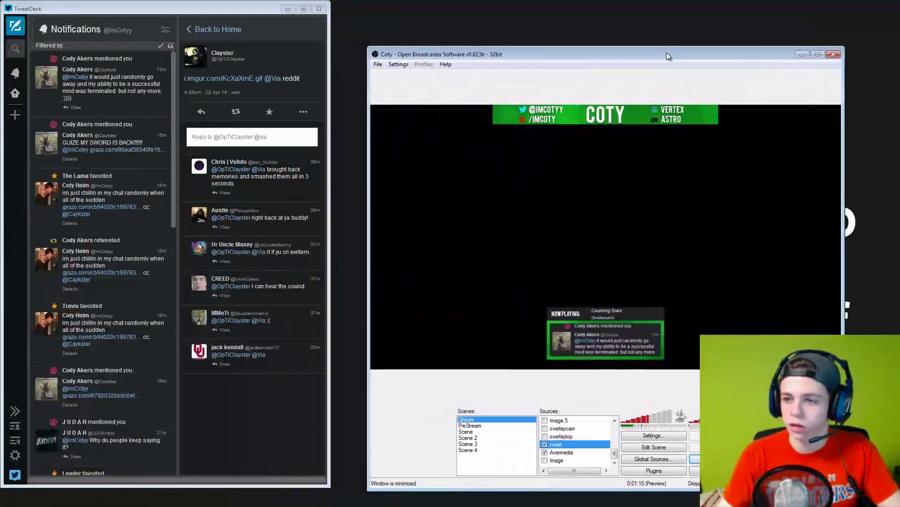
- Display the tweet source's monitor capture sub-region over the TweetDeck notifications and accept the region as it is
right_click(574, 444)
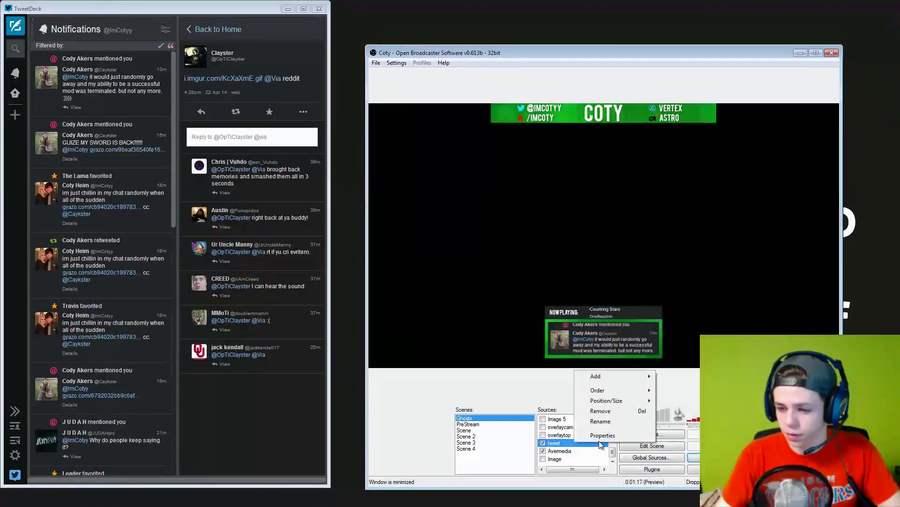
click(602, 435)
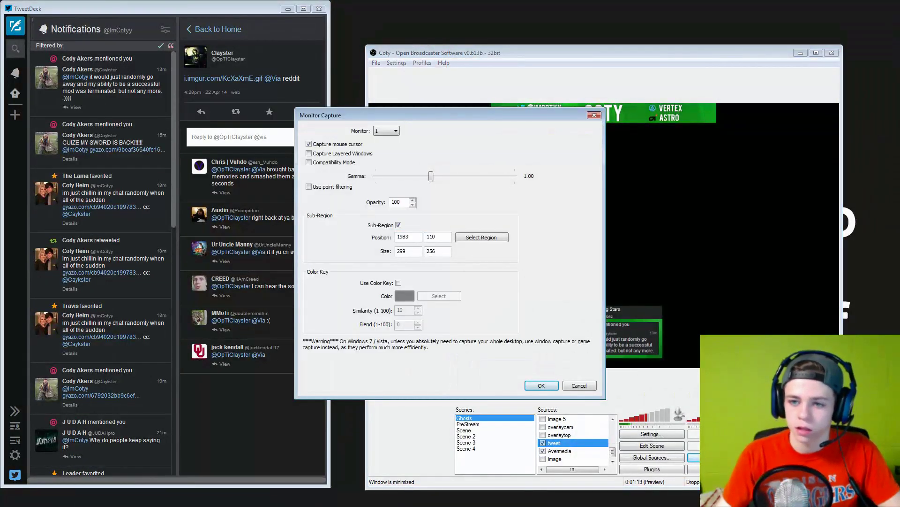
click(488, 237)
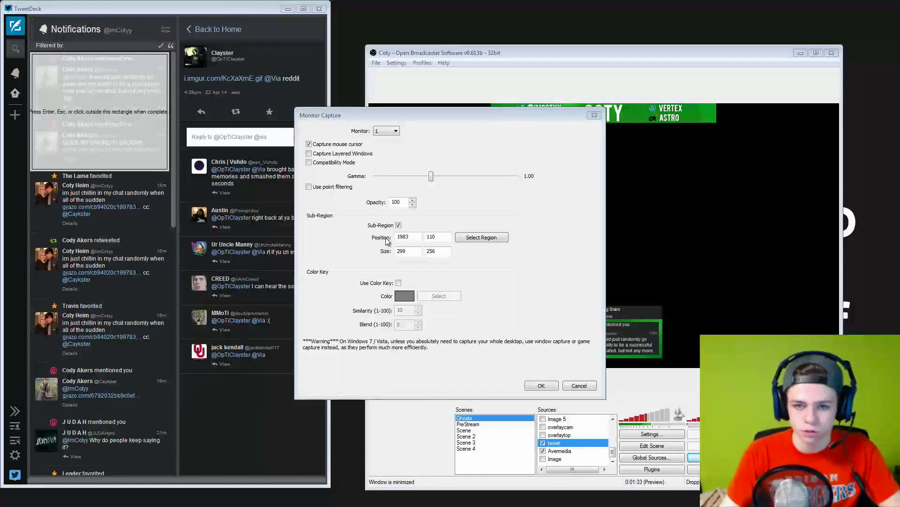
click(541, 385)
click(541, 385)
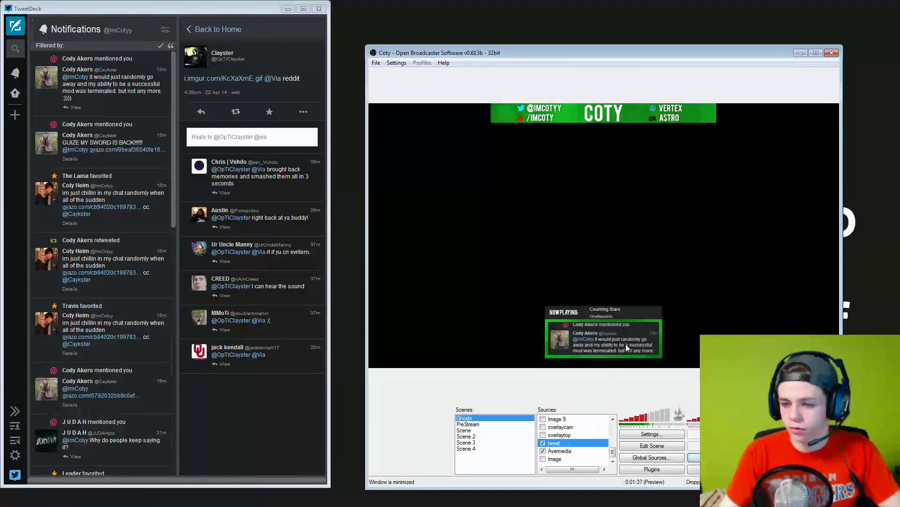
- Examine the order of the sources in the Ghosts scene, comparing Image 2 with the tweet source
drag(614, 457, 620, 432)
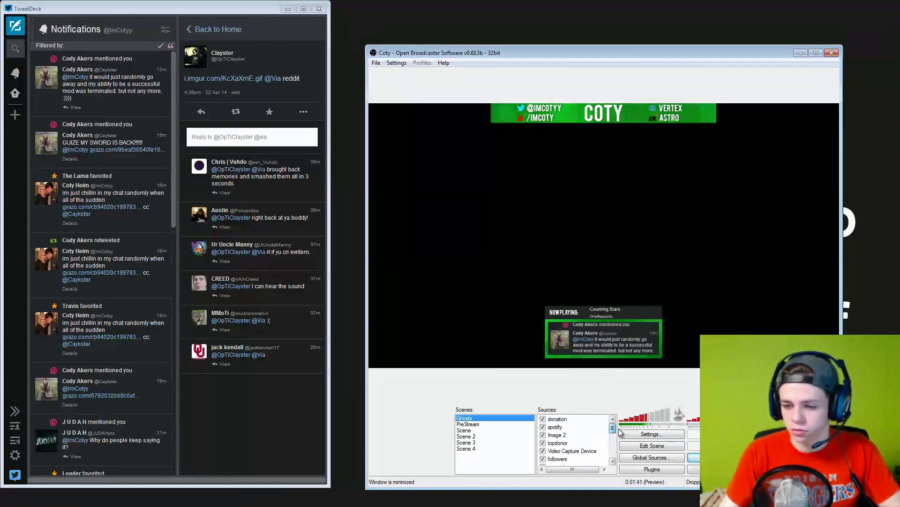
click(573, 443)
click(565, 436)
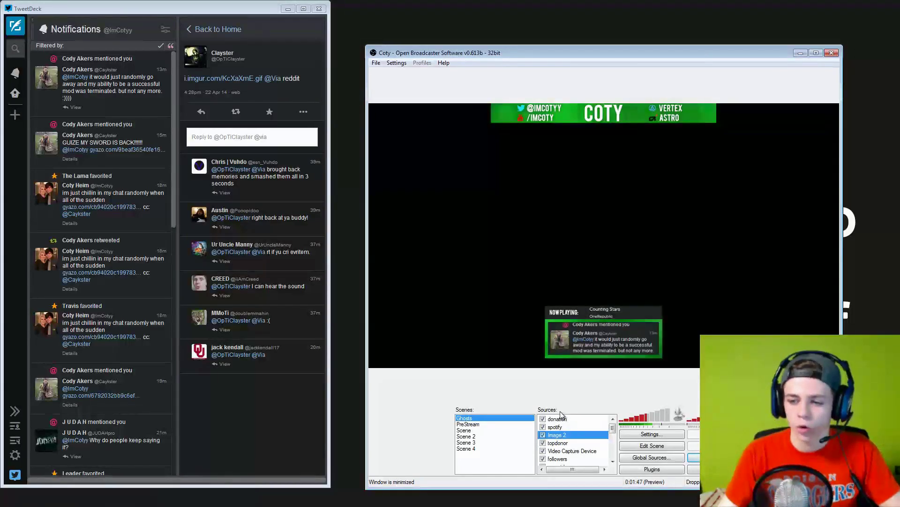
drag(612, 429, 614, 427)
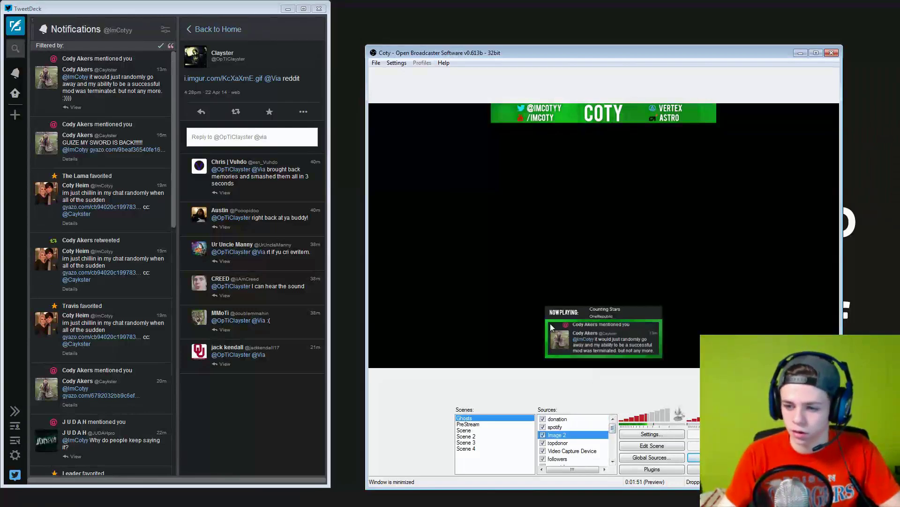
drag(613, 428, 613, 451)
click(562, 449)
scroll(563, 443, up, 5)
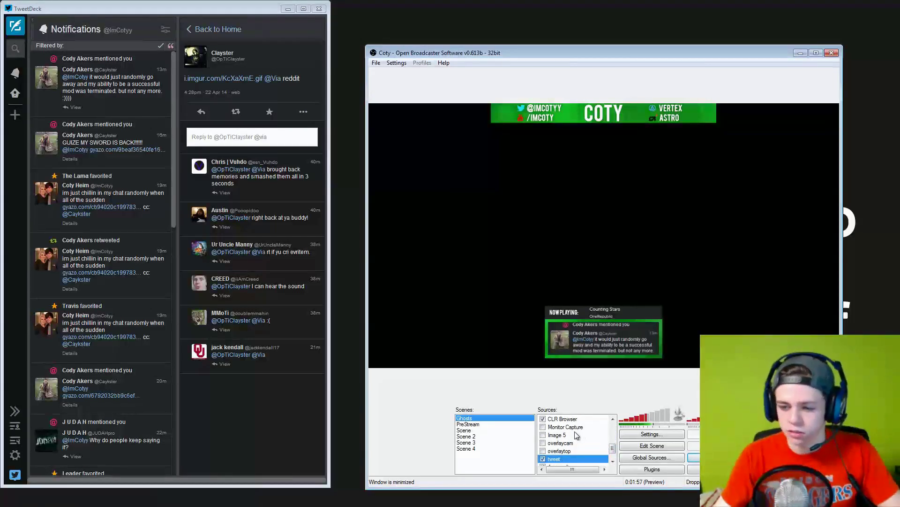
- Look at the CLR Browser and followers sources in the Ghosts scene without opening their properties
click(564, 441)
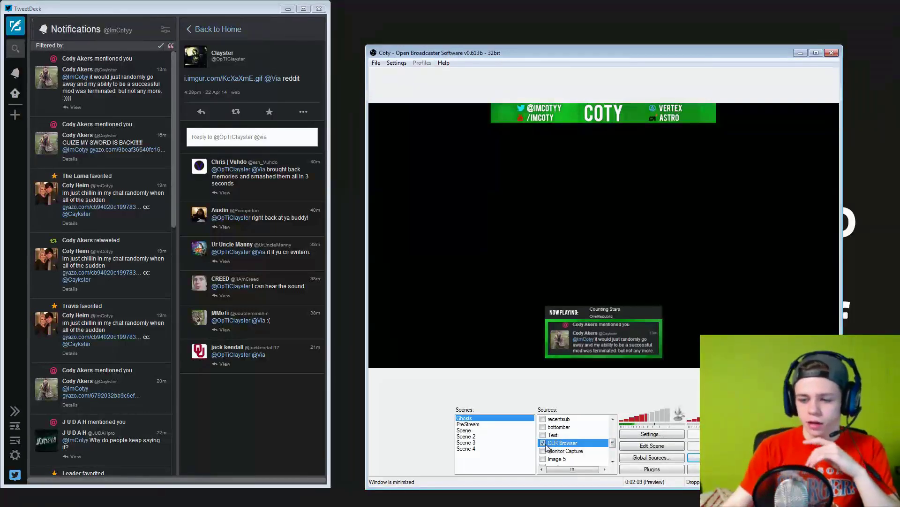
right_click(552, 445)
click(563, 445)
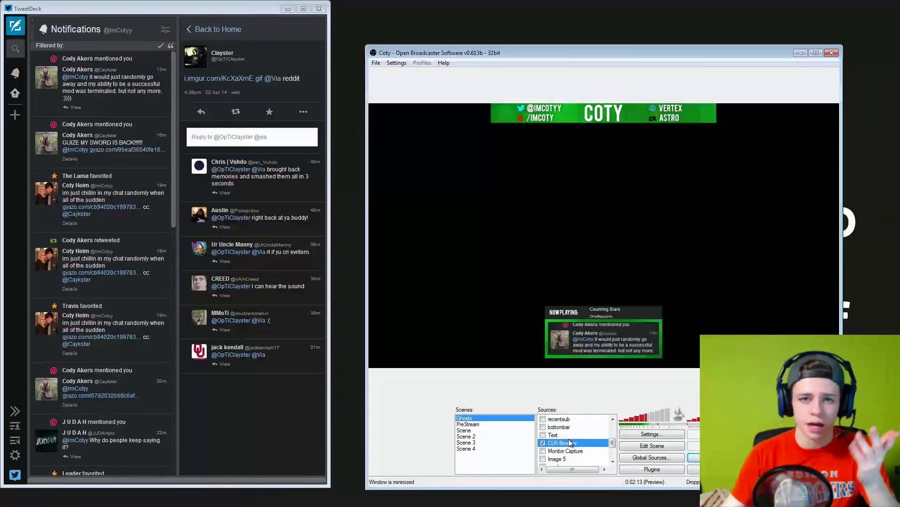
scroll(612, 438, up, 2)
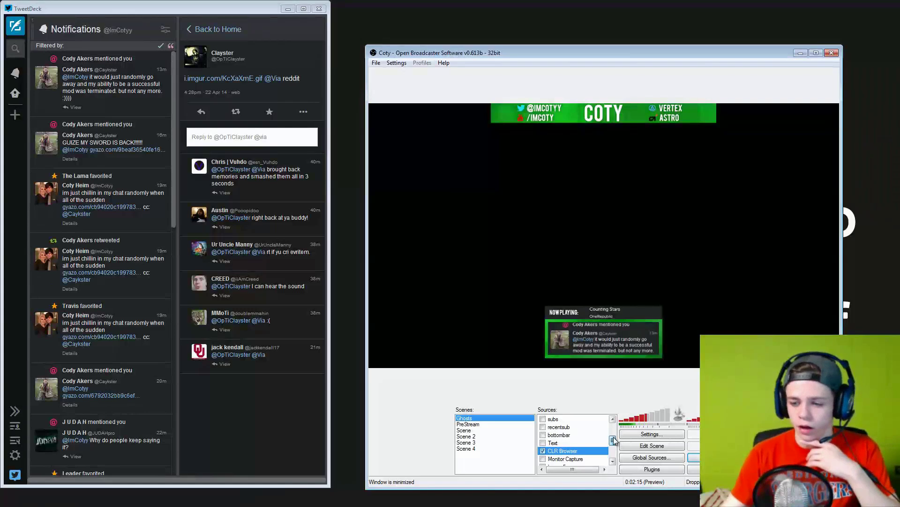
click(559, 427)
right_click(557, 428)
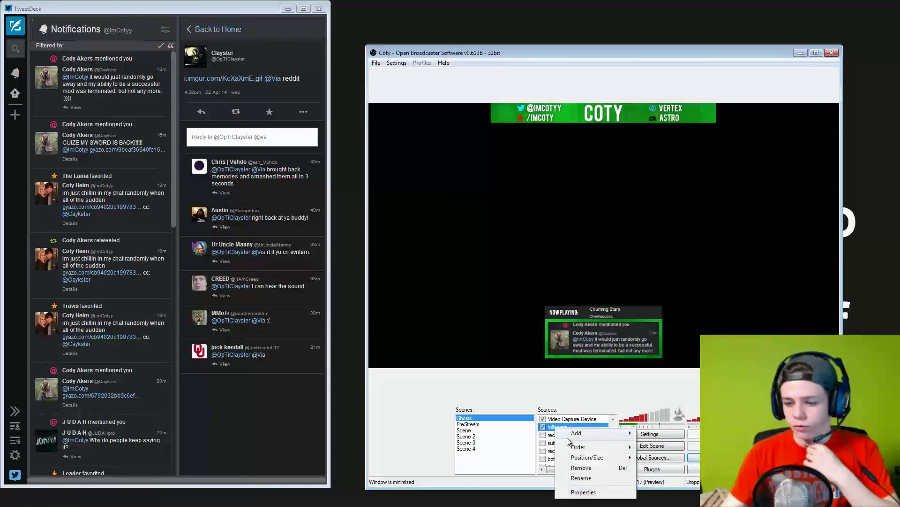
click(569, 420)
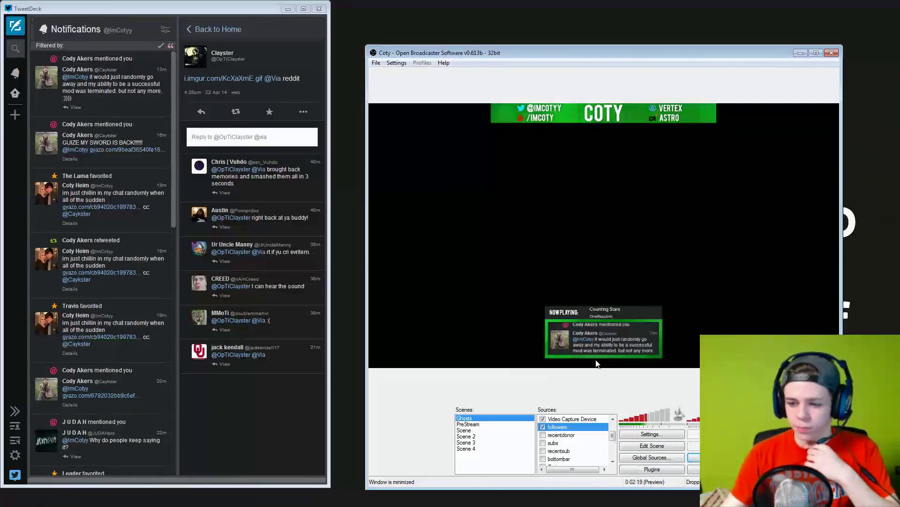
- Move the Open Broadcaster Software window over TweetDeck and hide the tweet source
drag(725, 52, 305, 14)
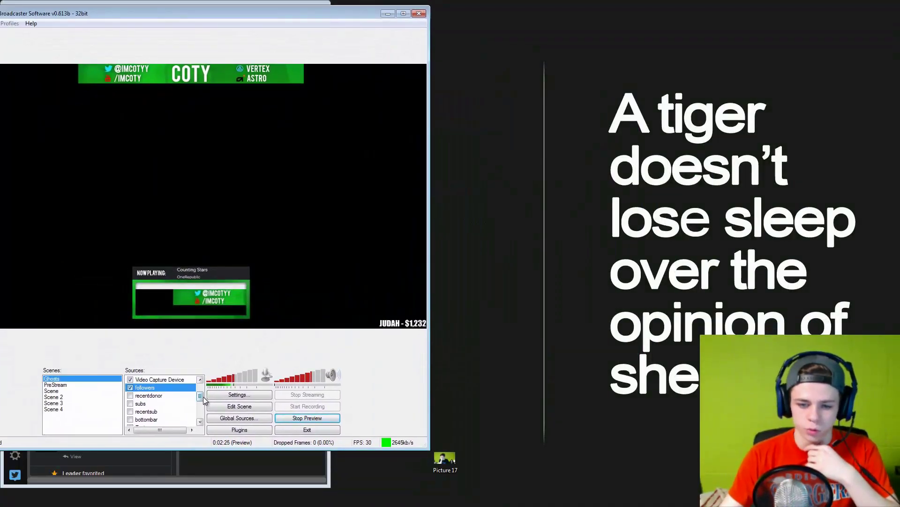
scroll(186, 399, down, 4)
click(131, 404)
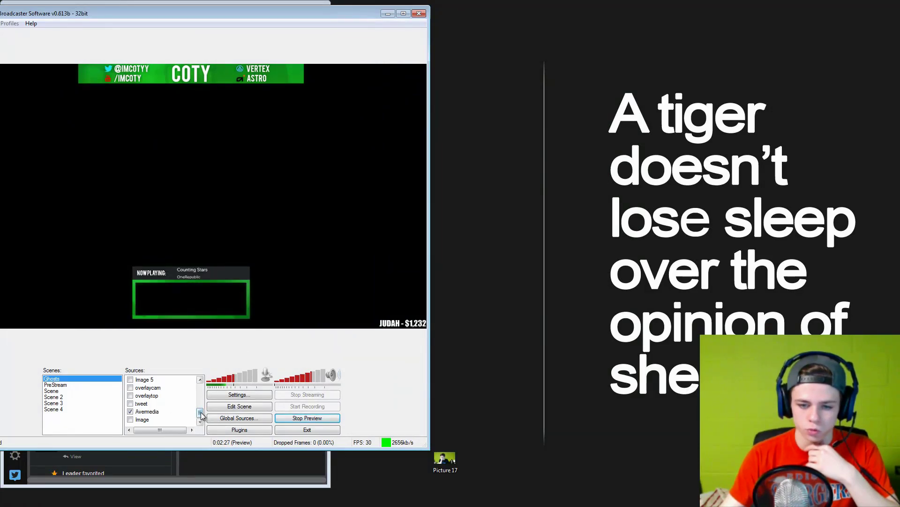
- Select the followers source in the Ghosts scene and dismiss its options without changing anything
scroll(141, 413, up, 3)
click(143, 418)
right_click(146, 418)
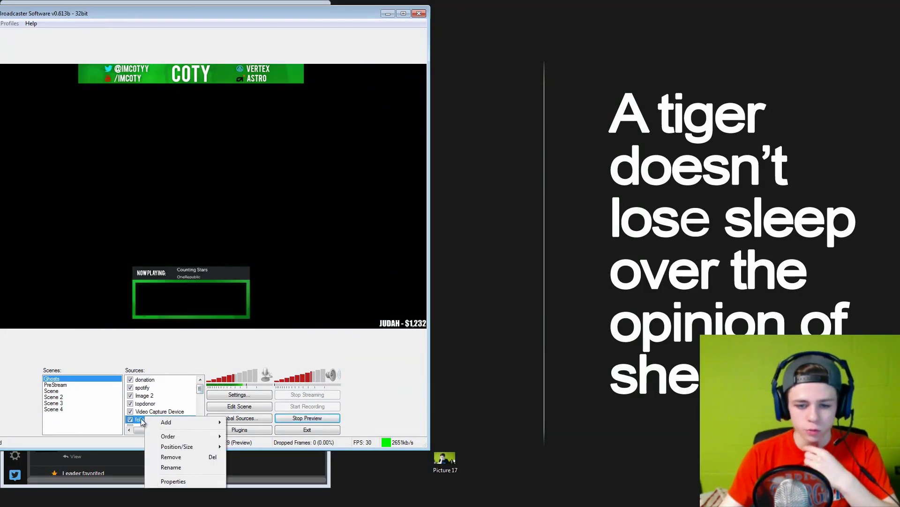
click(144, 422)
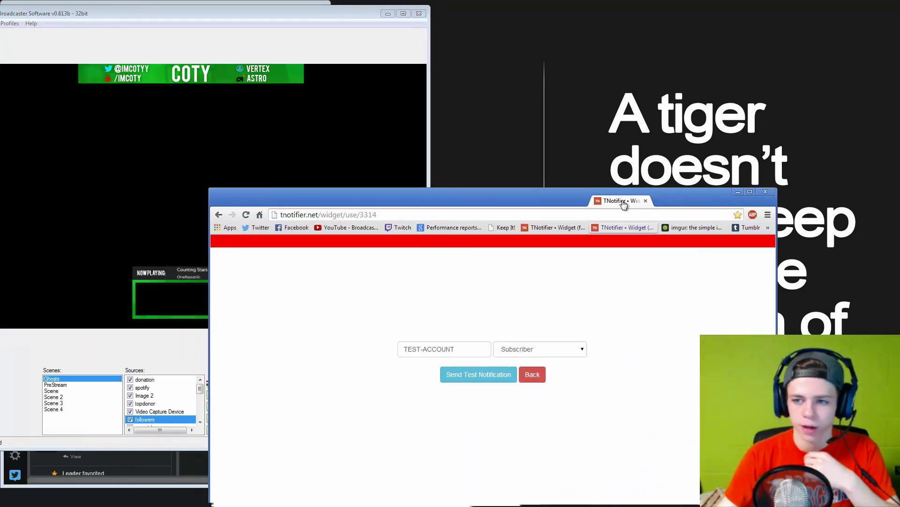
- Place the TNotifier browser window beside the preview and set the test notification type to Follower
drag(623, 206, 732, 15)
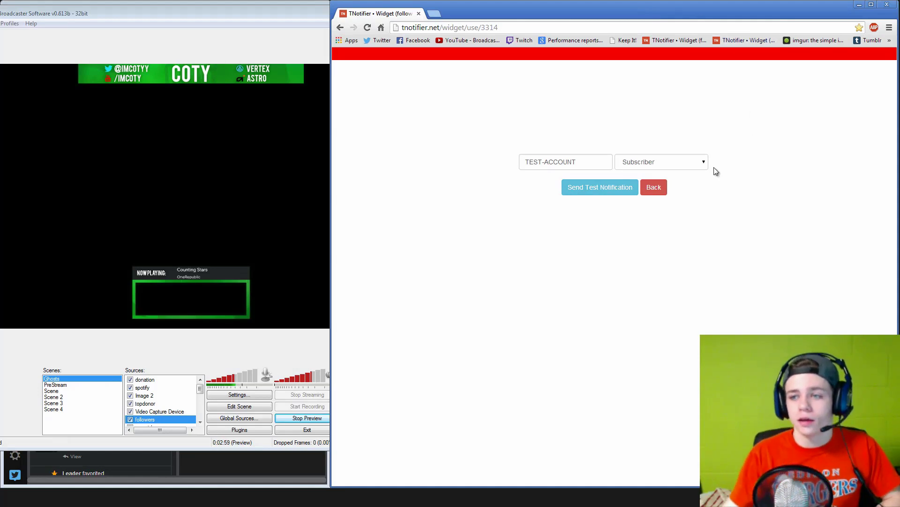
click(675, 164)
click(662, 181)
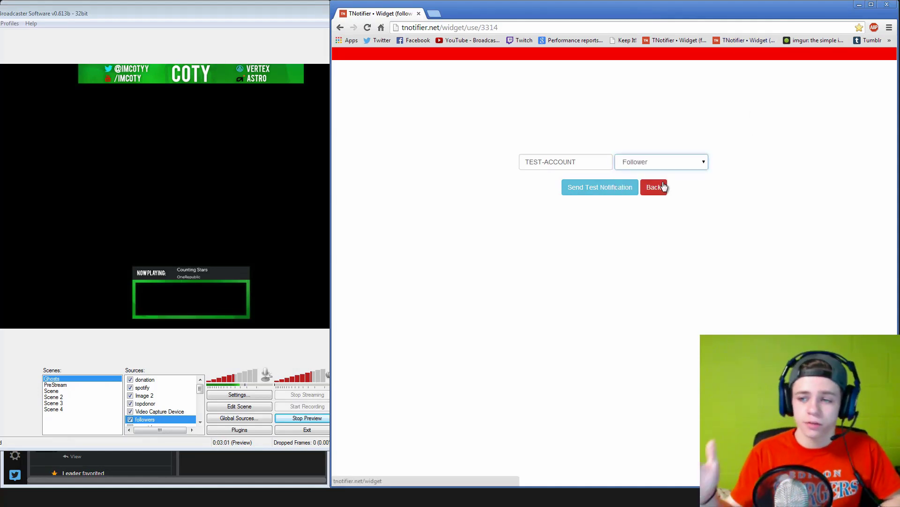
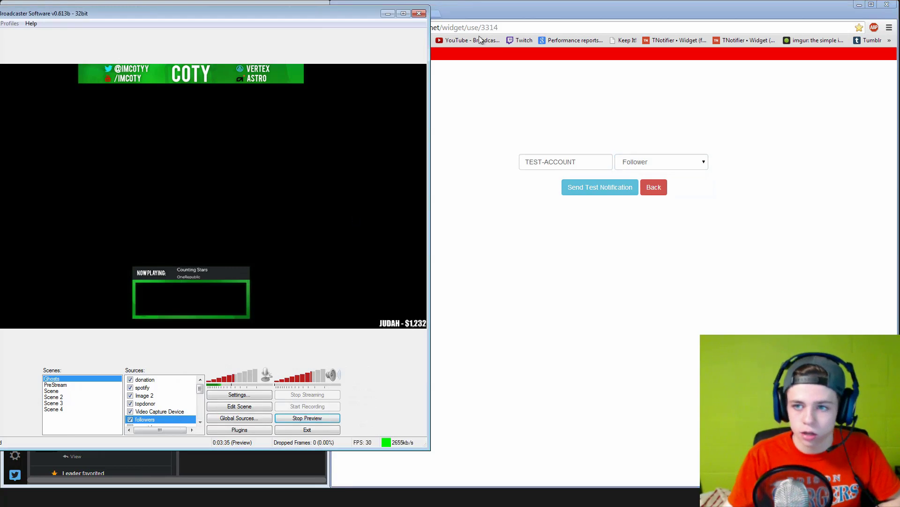
- Lower the Open Broadcaster Software window, send a Follower test notification from TNotifier, and bring the preview back to the front
drag(362, 19, 389, 81)
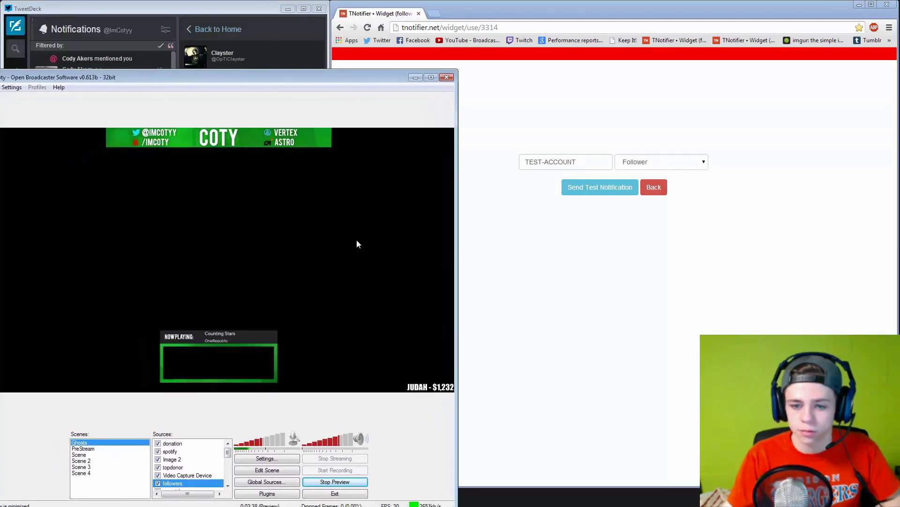
click(583, 187)
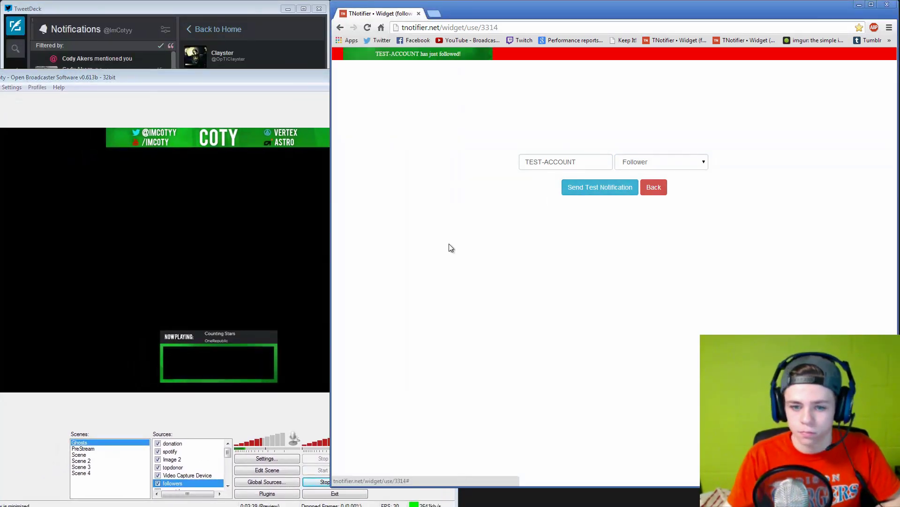
click(249, 206)
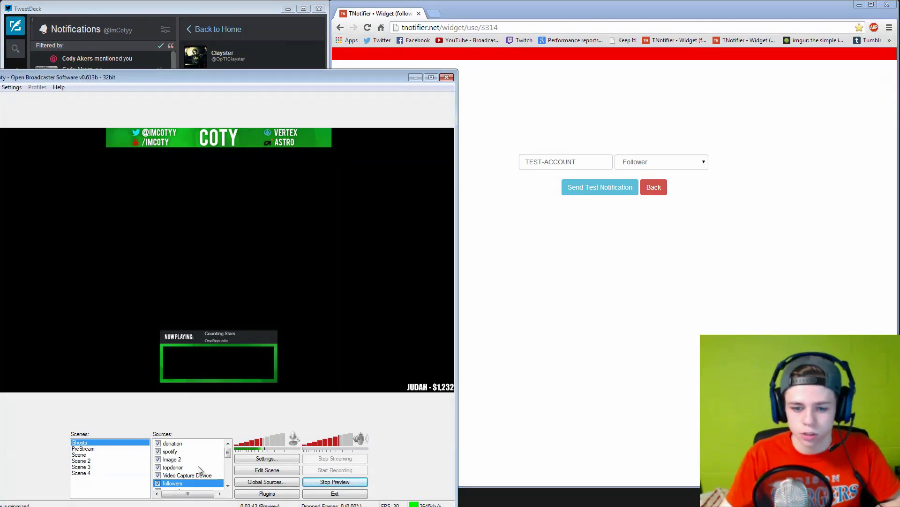
- Look at the followers source's Window Capture properties and close them without changing anything
right_click(187, 483)
click(207, 477)
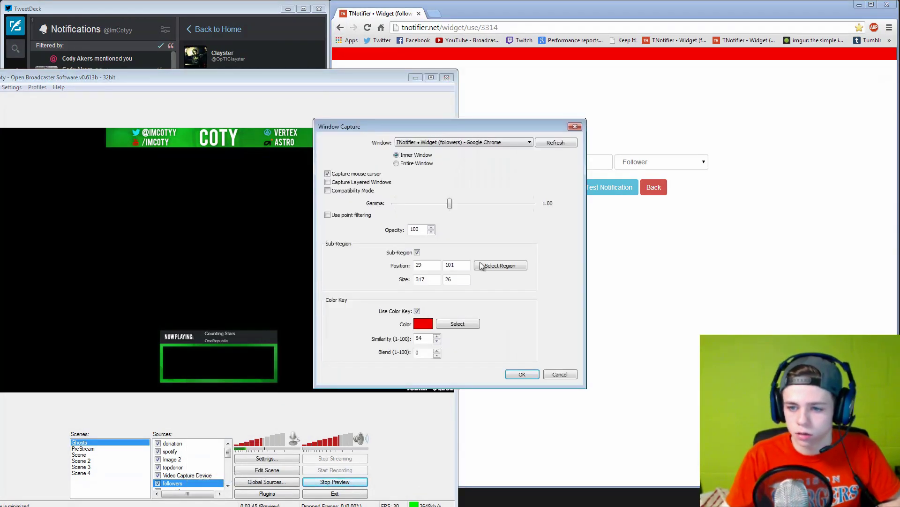
click(576, 128)
- Send another Follower test notification from TNotifier and hide the donation source in the Ghosts scene
click(592, 190)
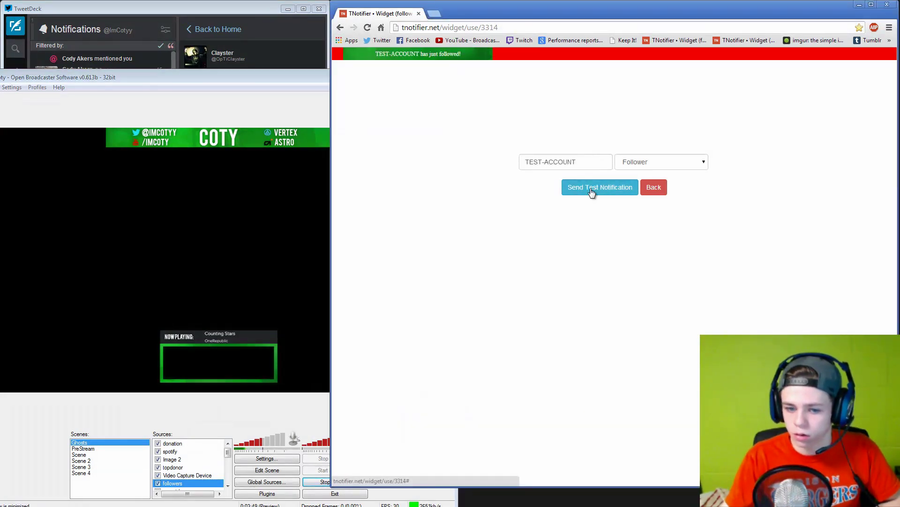
click(179, 481)
click(181, 476)
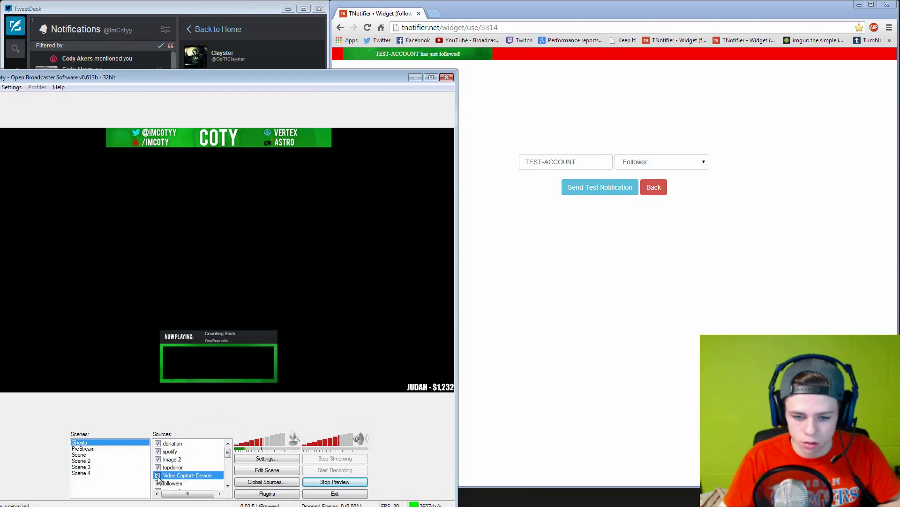
click(158, 459)
click(158, 460)
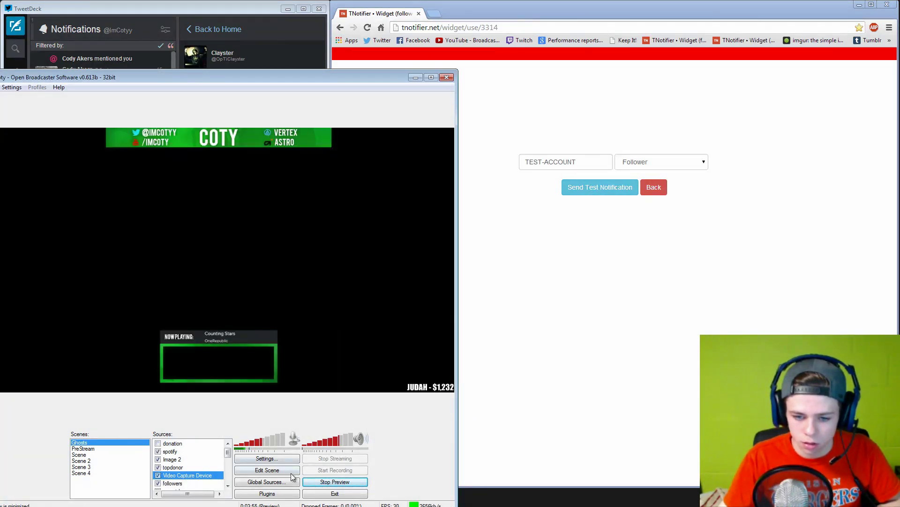
- Resend the Follower test notification and reposition the Open Broadcaster Software window to reveal the whole preview beside the TNotifier page
click(615, 189)
drag(201, 79, 252, 43)
drag(346, 41, 332, 88)
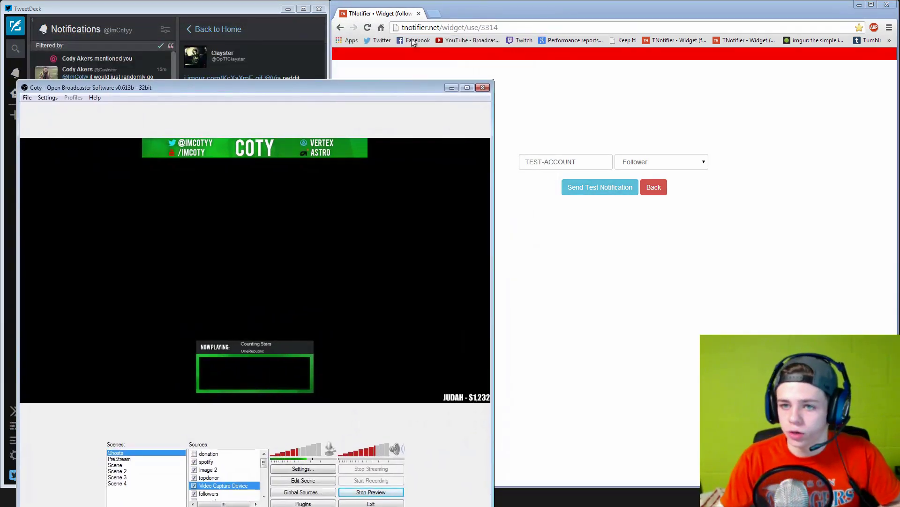
- Review the followers source's capture sub-region and red color key against the TNotifier banner, and accept the Window Capture properties
right_click(214, 492)
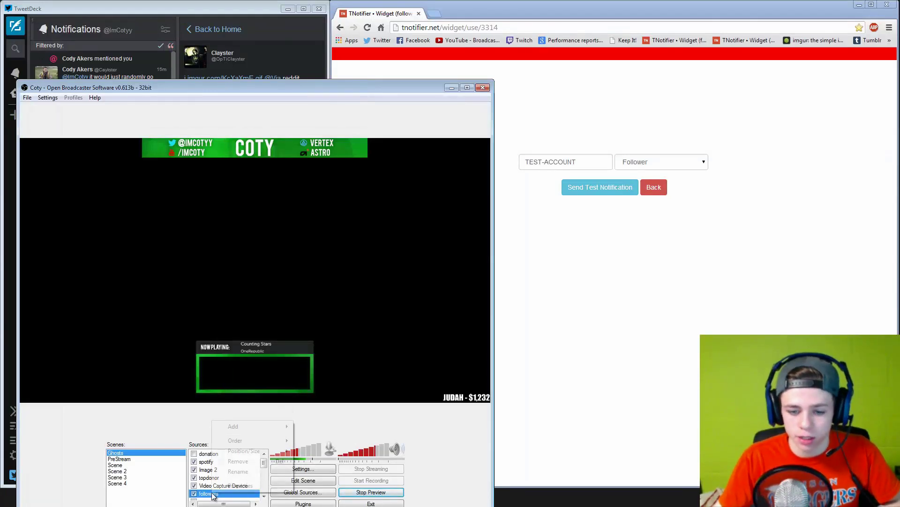
click(242, 485)
drag(449, 125, 374, 128)
click(427, 270)
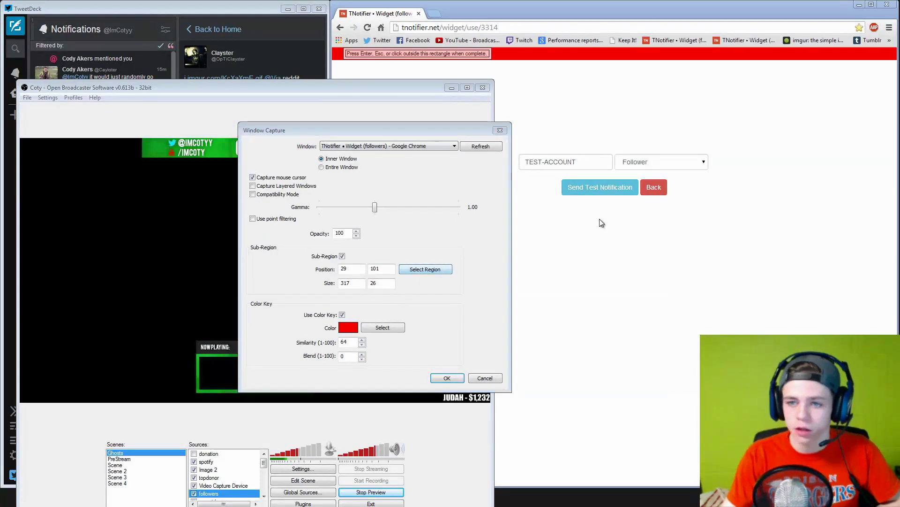
click(383, 328)
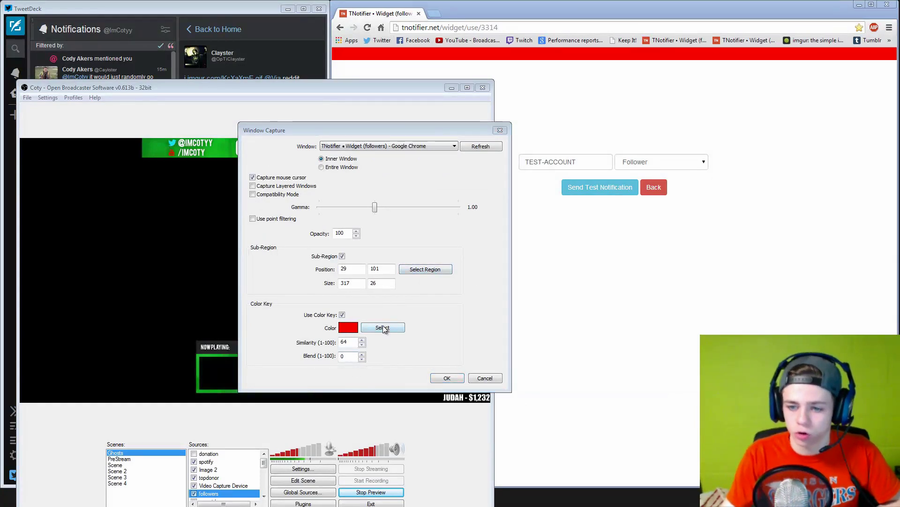
click(516, 58)
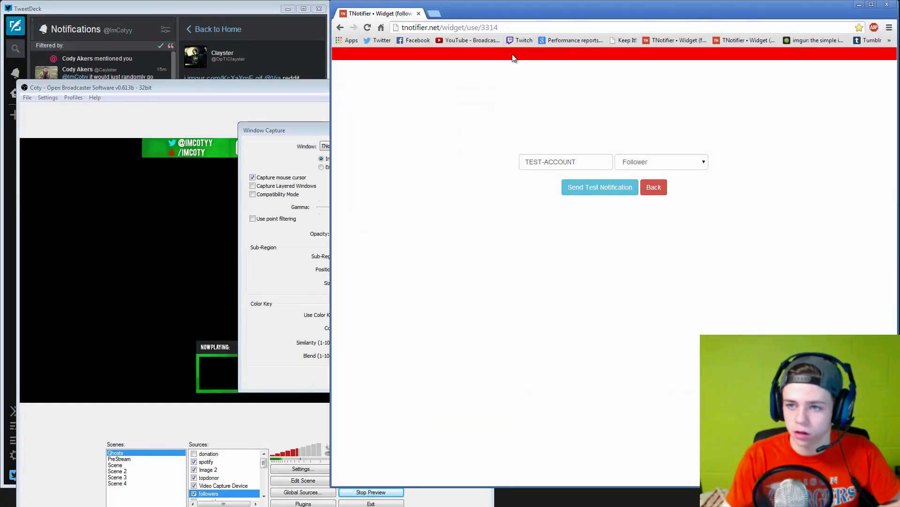
click(300, 134)
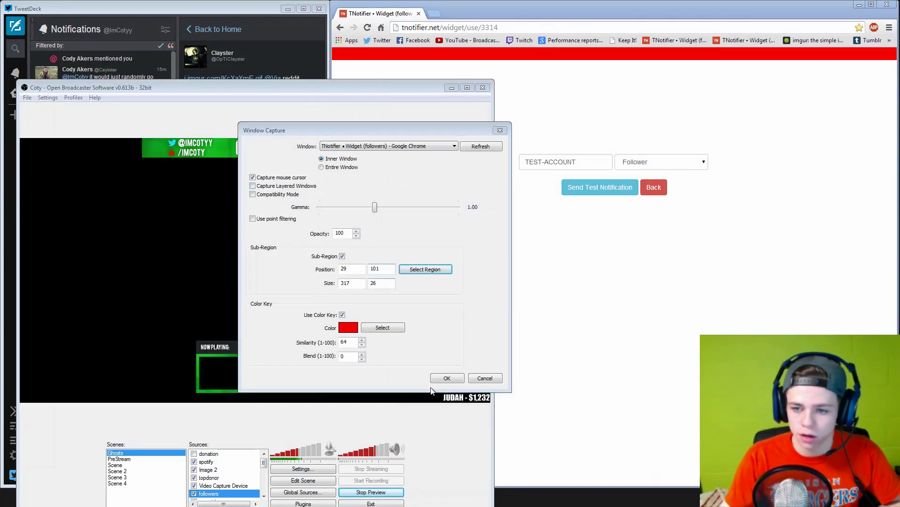
click(451, 377)
- Send a Follower test notification and shift the Open Broadcaster Software window slightly upward to watch the preview and sources
click(589, 187)
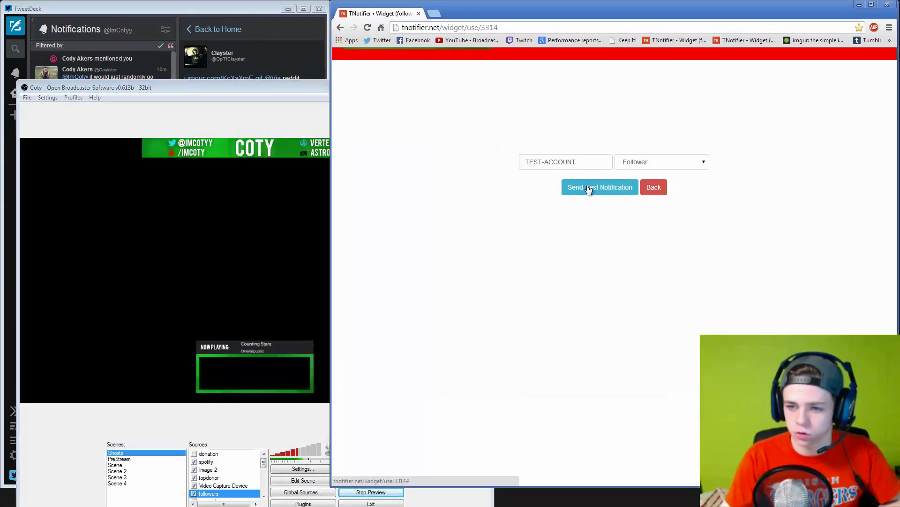
drag(294, 89, 277, 78)
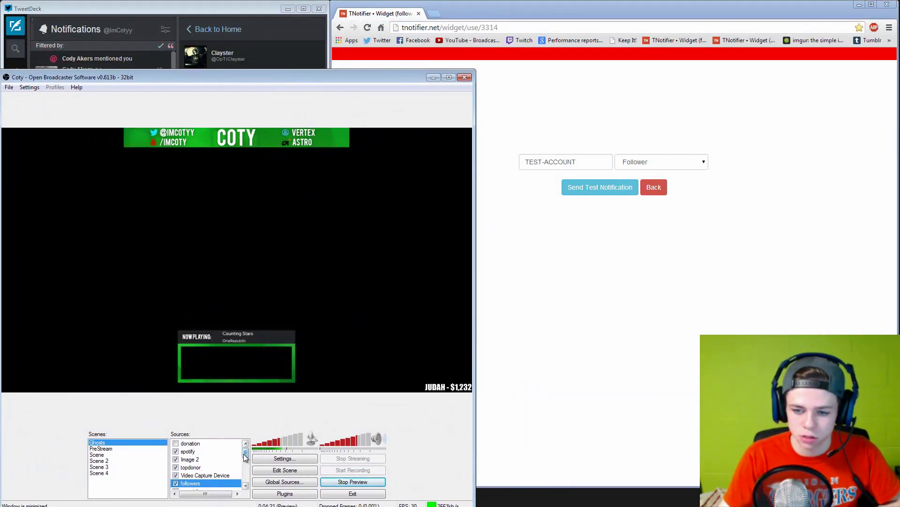
mouse_move(245, 455)
mouse_down()
mouse_move(245, 474)
mouse_move(249, 453)
mouse_up()
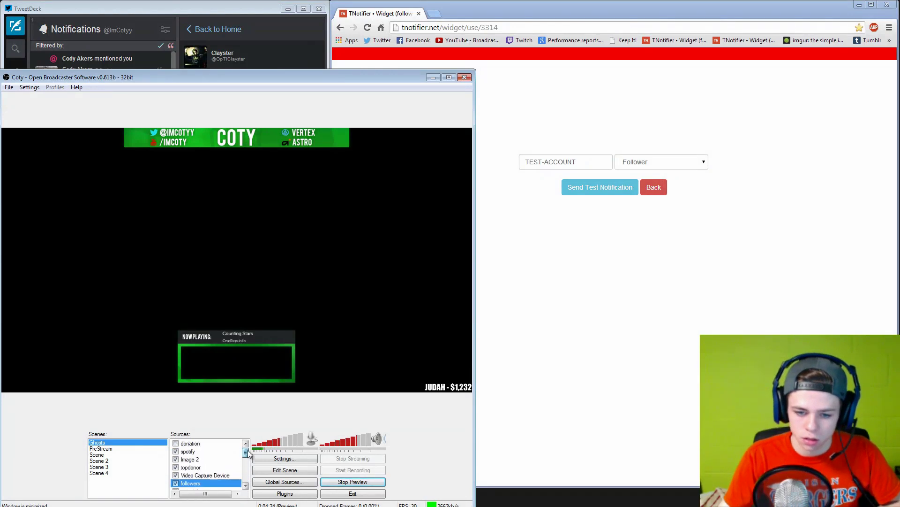
- Try a Follower test notification with the Image 2 source hidden, and show Image 2 again
click(176, 460)
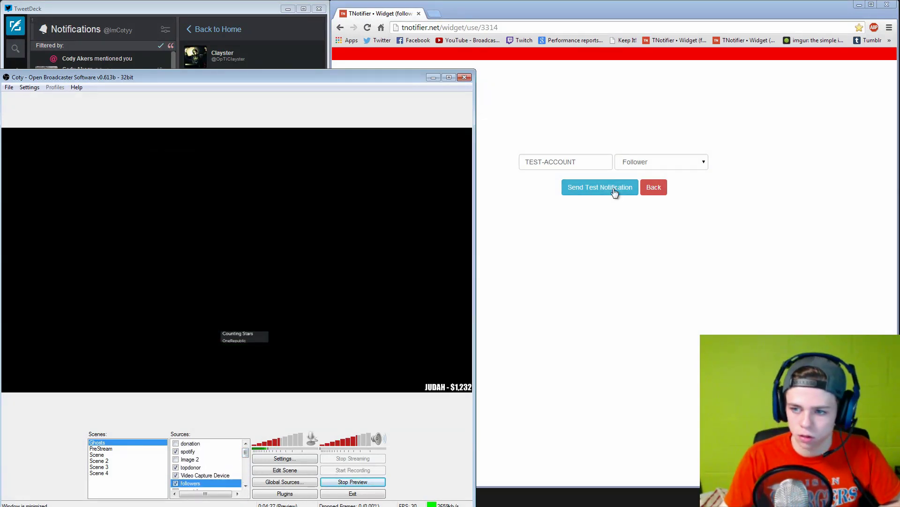
click(614, 189)
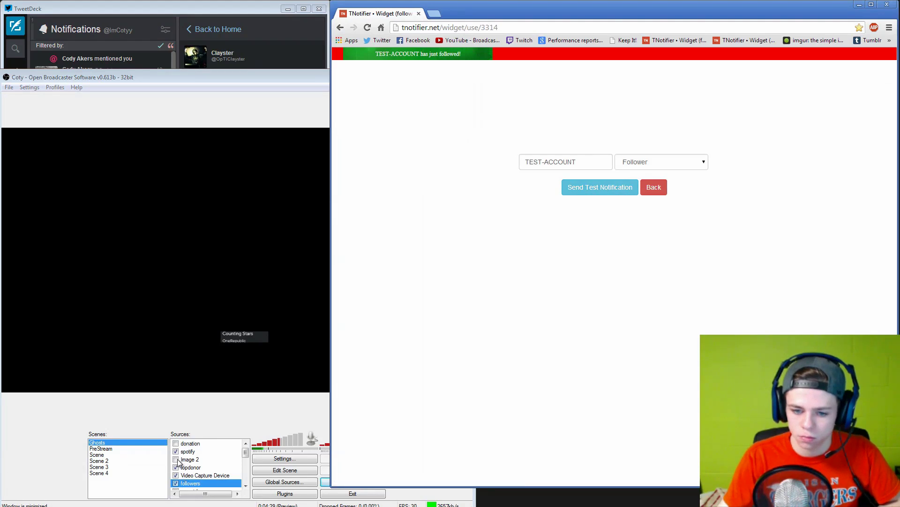
click(176, 460)
click(189, 460)
- Select the followers source, hide the Video Capture Device source, and send a Follower test notification
scroll(184, 459, down, 1)
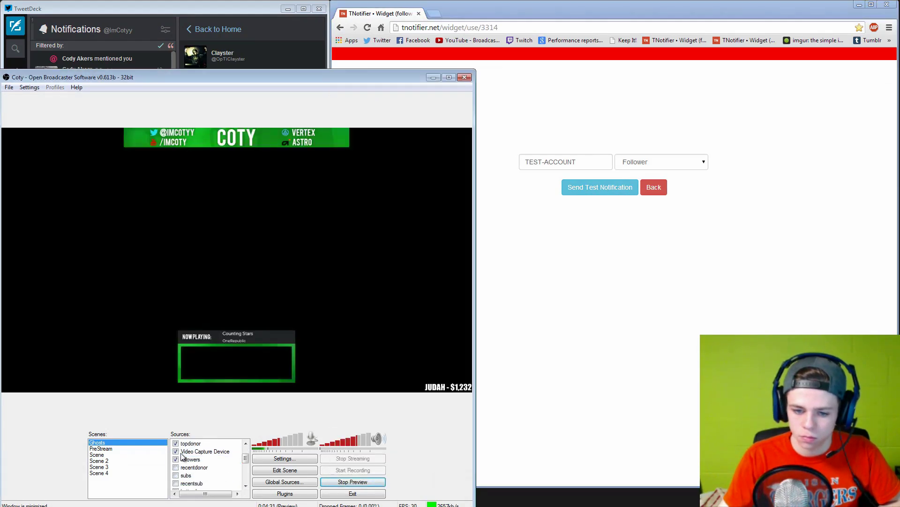
click(180, 460)
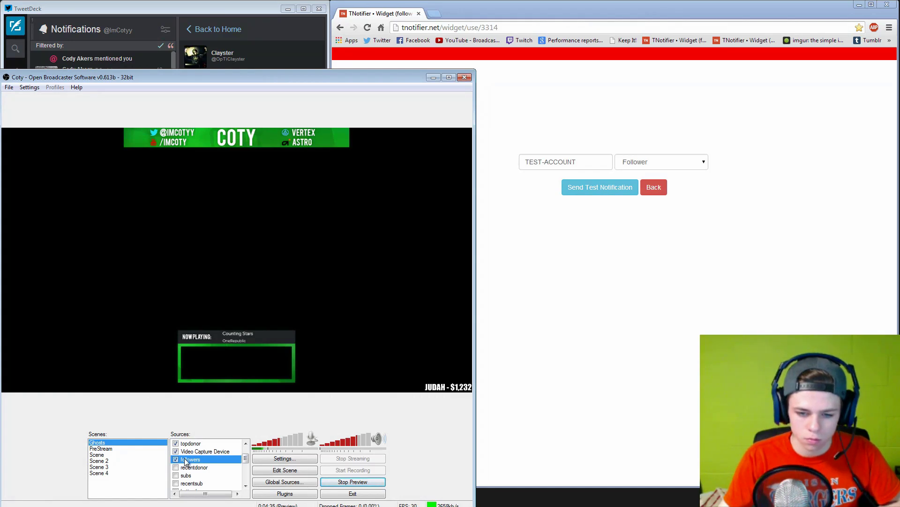
scroll(176, 455, up, 1)
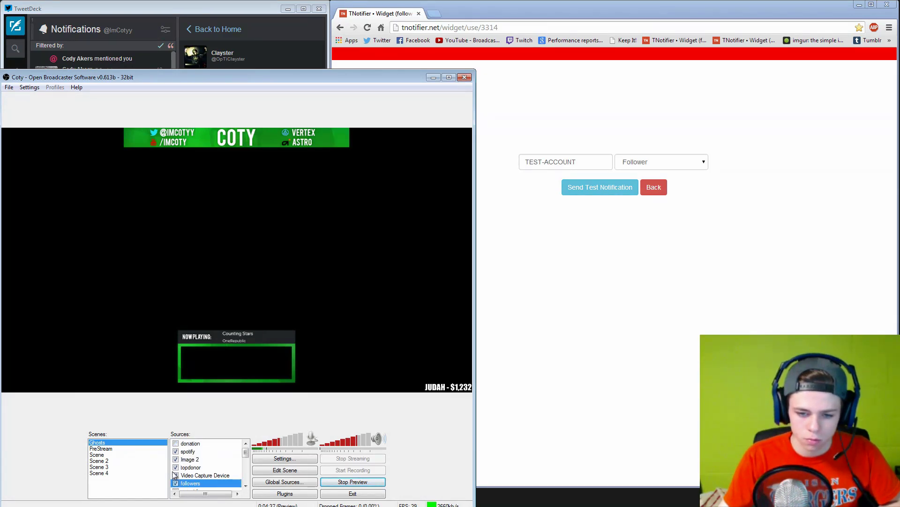
click(586, 187)
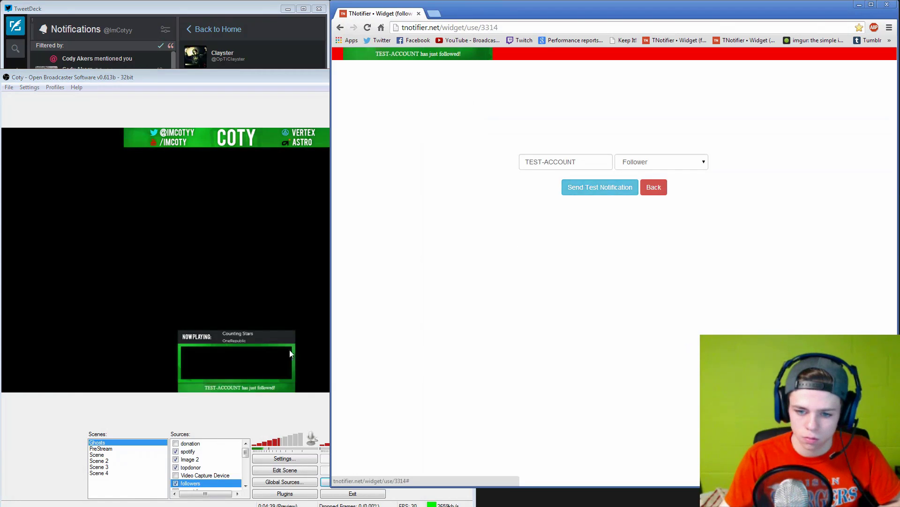
- Turn on scene editing with the followers source selected and send another Follower test notification
click(294, 96)
drag(307, 71, 317, 68)
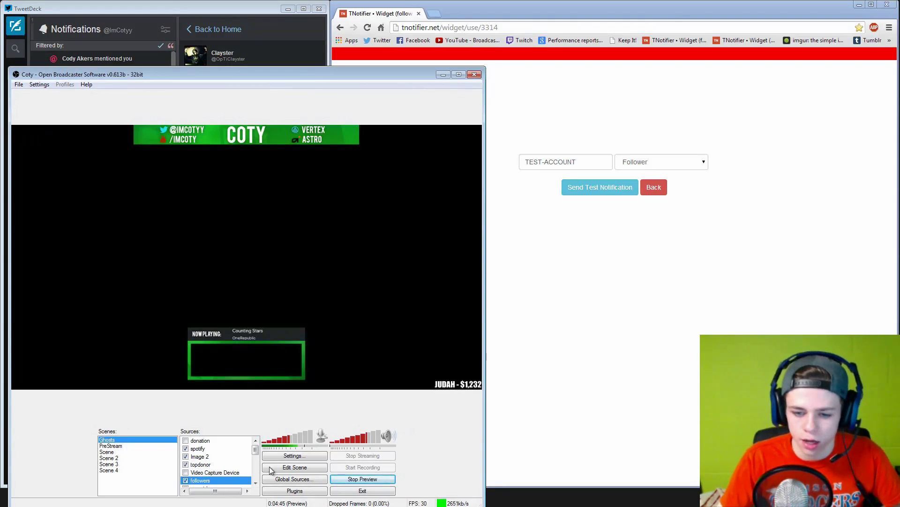
click(288, 467)
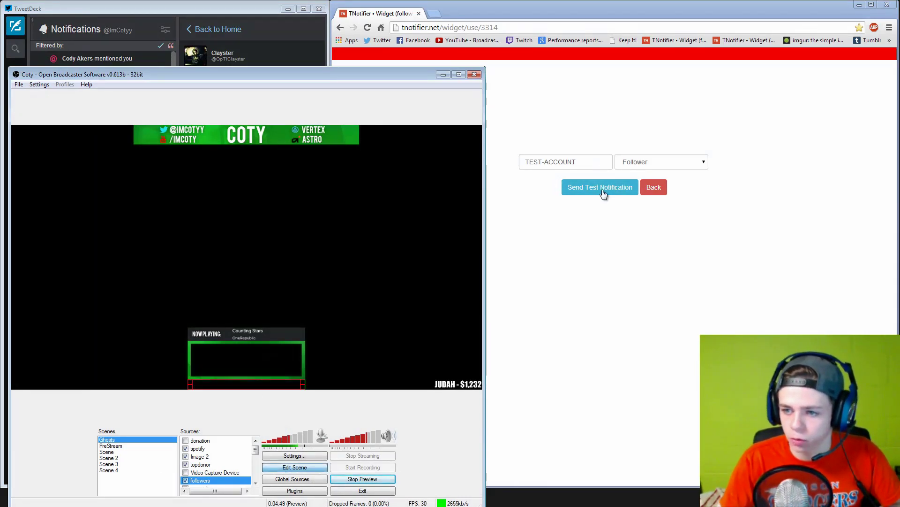
click(587, 191)
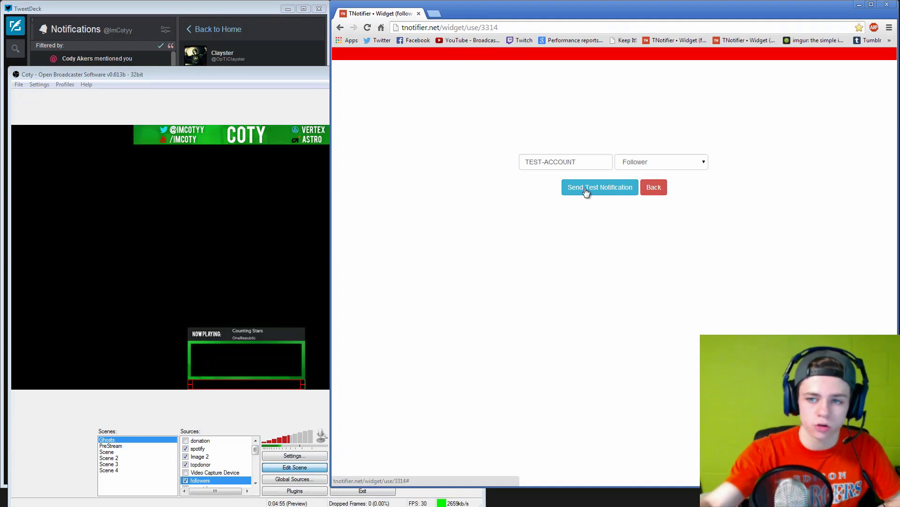
- Place the donation TNotifier widget window below the follower one and set its test notification type to Follower
click(303, 72)
drag(303, 72, 303, 59)
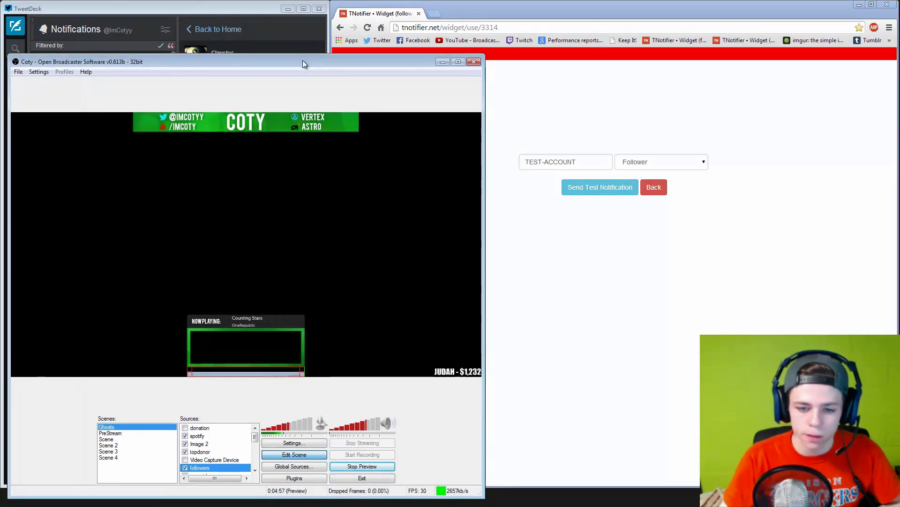
drag(421, 63, 407, 169)
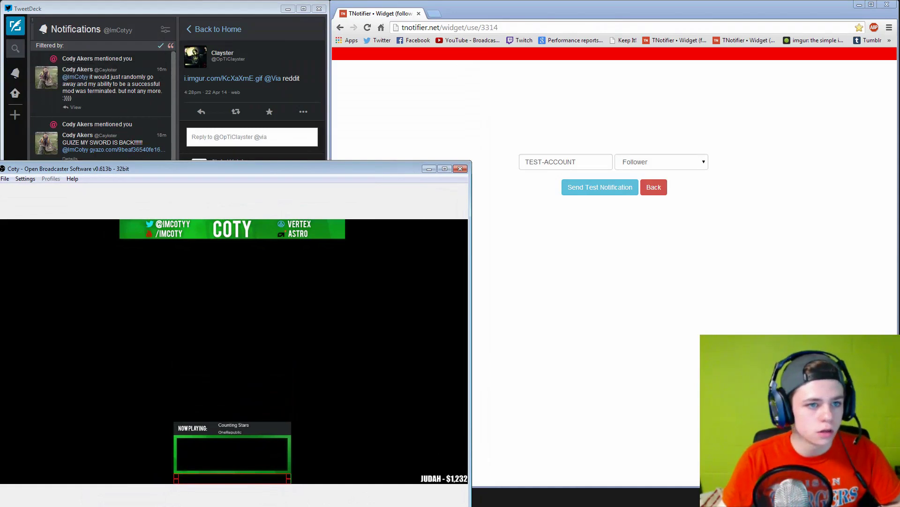
drag(0, 159, 826, 73)
click(689, 238)
click(640, 258)
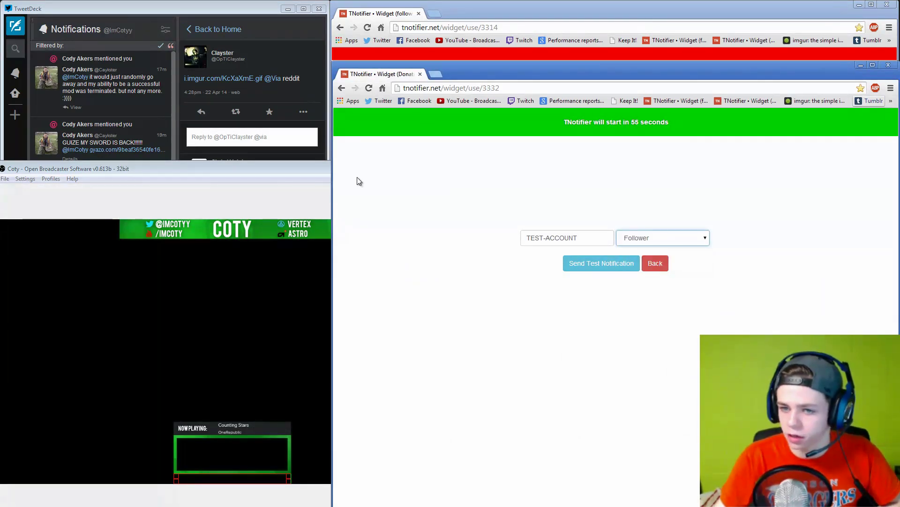
- Show the donation source in the Ghosts scene, select it in the preview, and move the window clear of the donation widget
click(312, 174)
drag(360, 170, 350, 54)
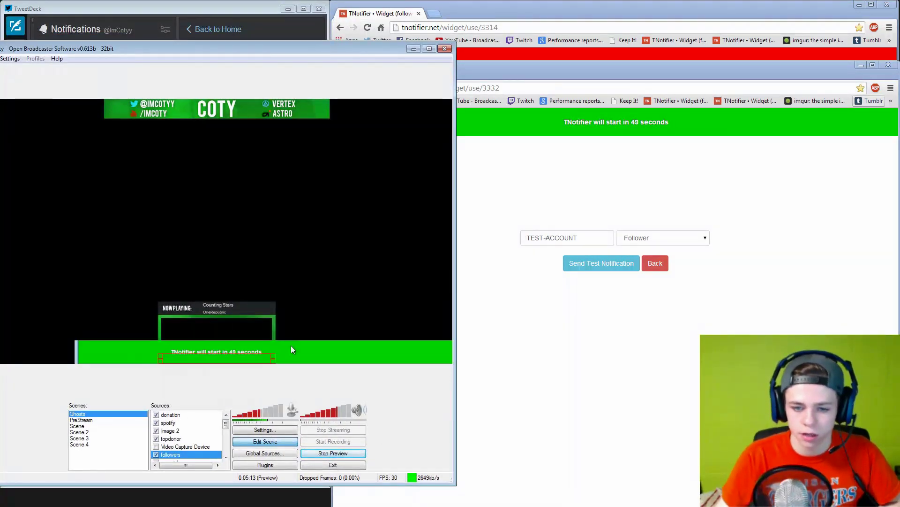
click(178, 347)
drag(411, 56, 592, 171)
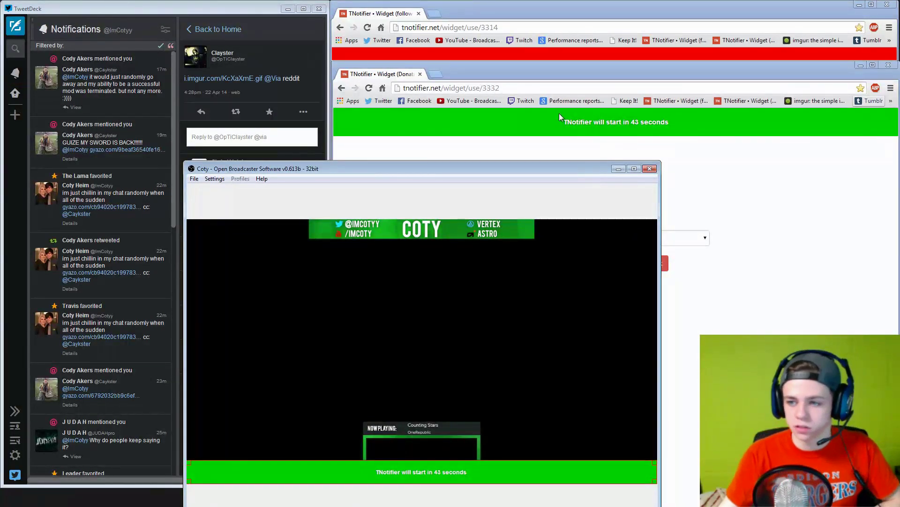
drag(464, 164, 358, 49)
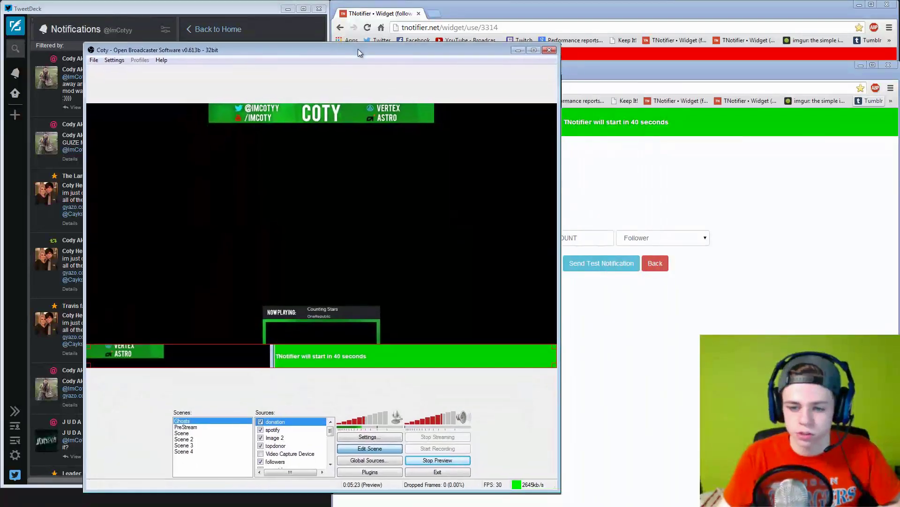
- Hide the donation and followers sources in the Ghosts scene
click(260, 421)
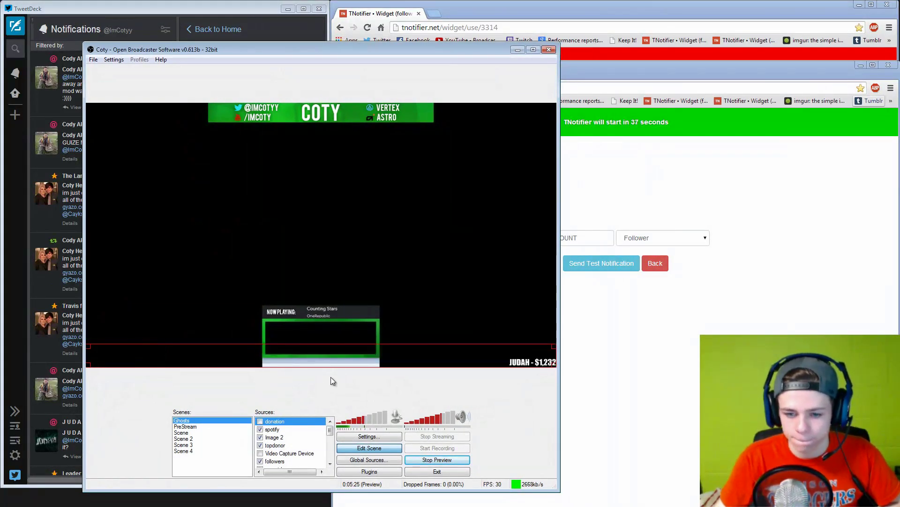
click(260, 462)
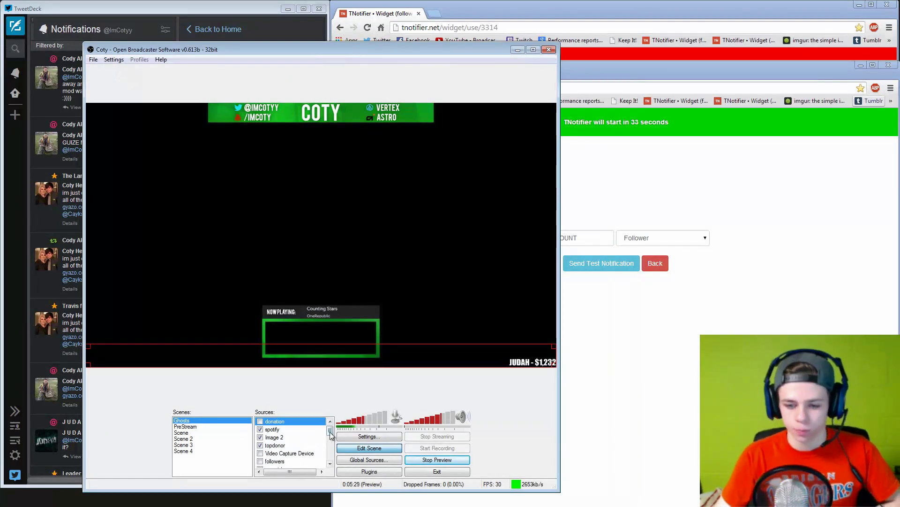
drag(330, 432, 335, 428)
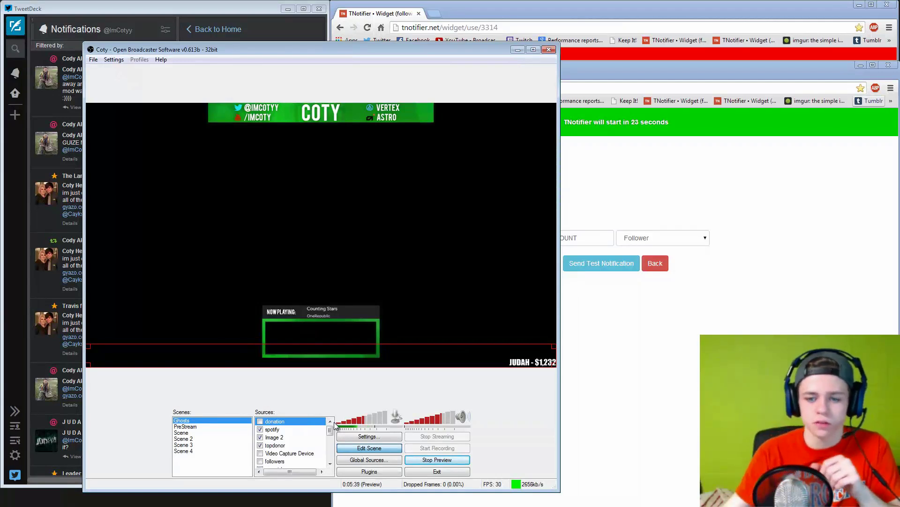
- Toggle the Image 2 and spotify sources off and back on in the Ghosts scene to check what each one displays
click(272, 438)
click(260, 437)
click(261, 437)
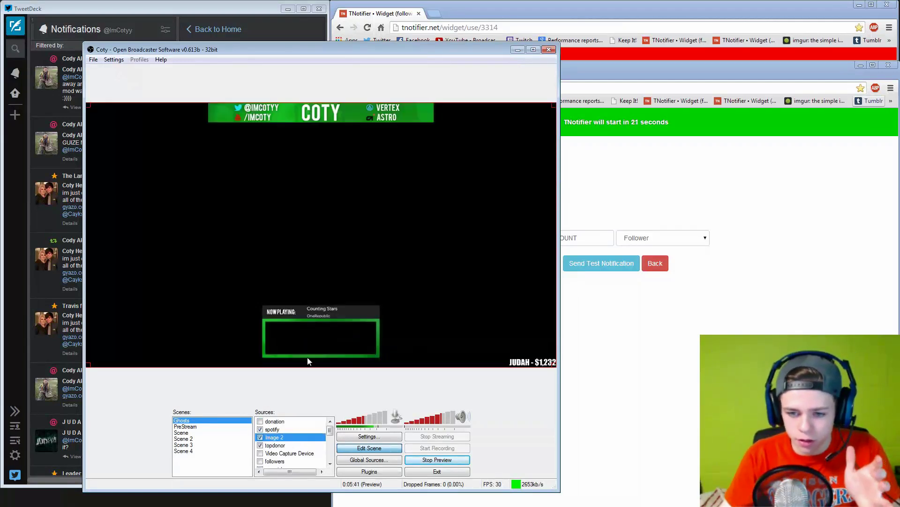
click(273, 429)
click(261, 429)
click(261, 429)
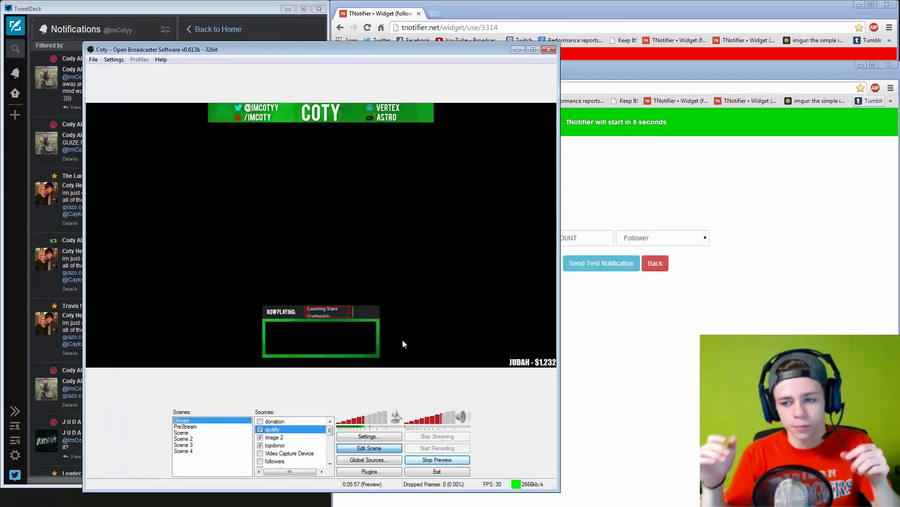
- Find the Video Capture Device source in the Ghosts scene and show it in the preview
drag(330, 430, 330, 452)
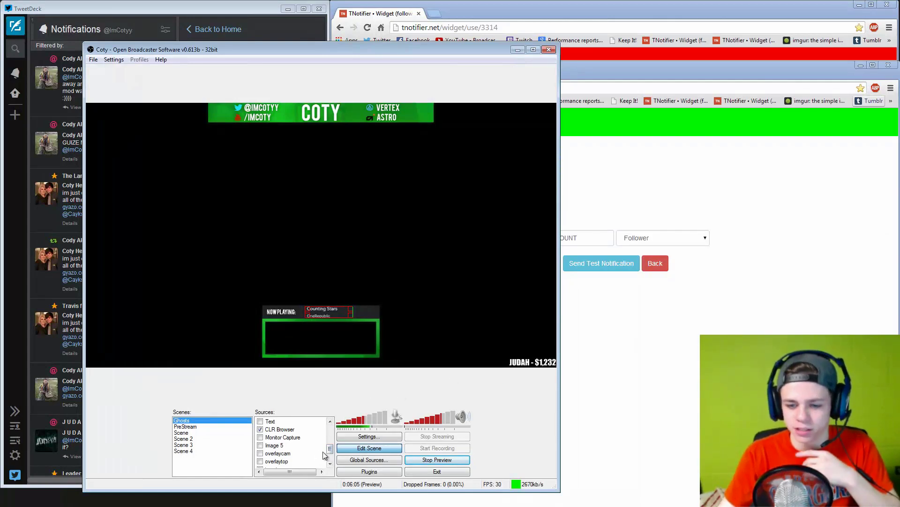
scroll(327, 456, down, 3)
scroll(327, 452, up, 3)
scroll(326, 453, up, 5)
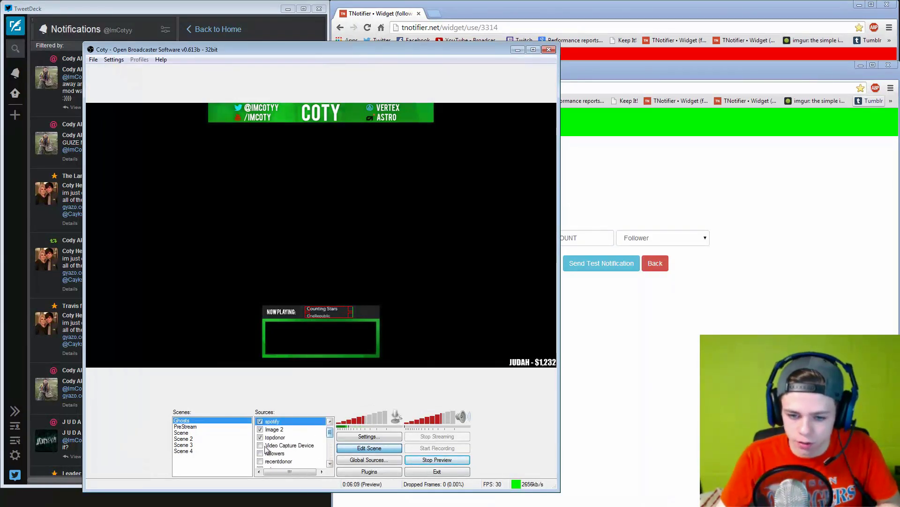
click(260, 446)
- Examine the Video Capture Device's webcam and chroma key settings, including the key color picker, without applying any changes
right_click(280, 450)
click(313, 439)
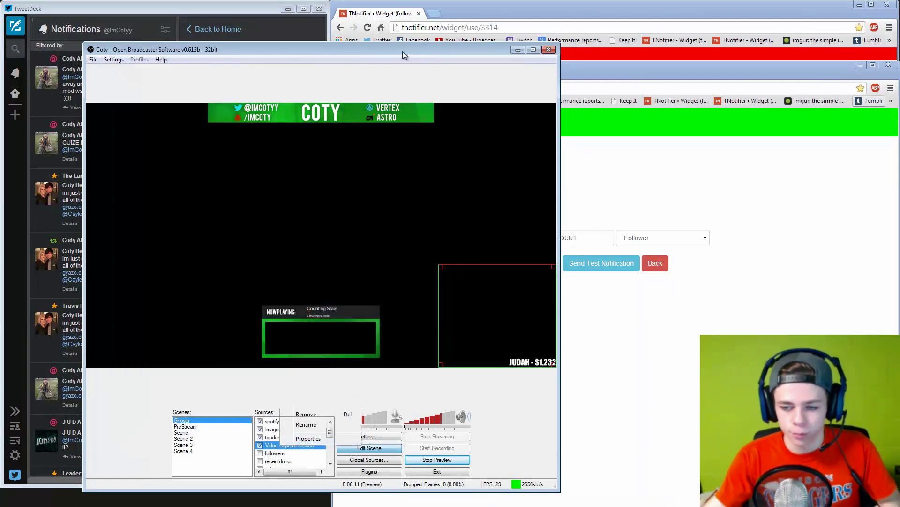
drag(518, 135, 241, 143)
click(153, 315)
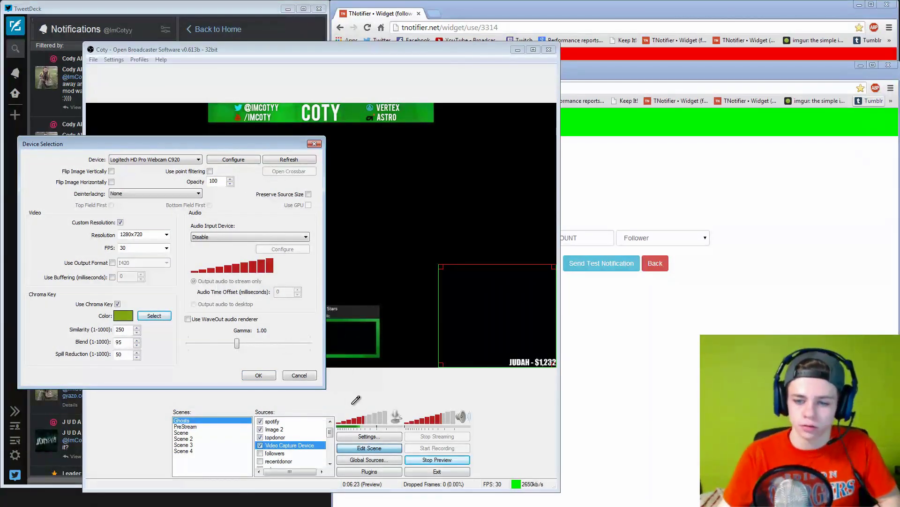
click(310, 378)
click(311, 378)
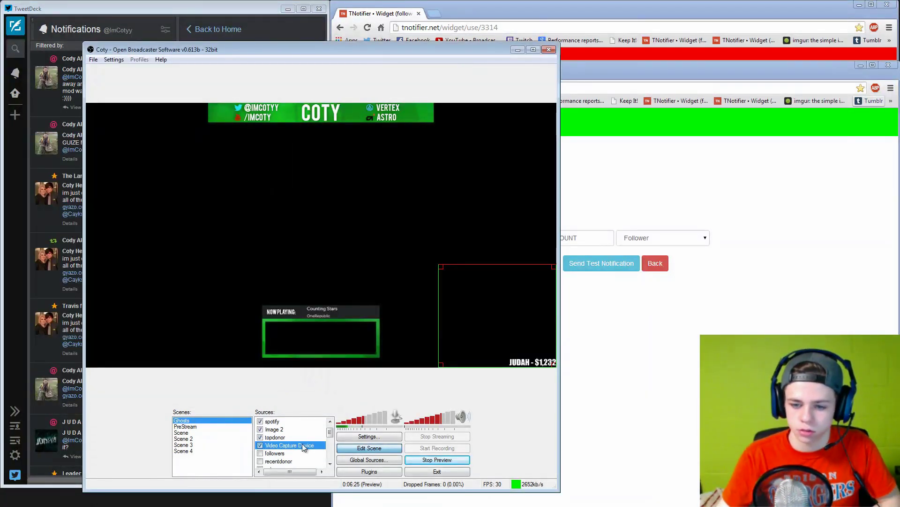
right_click(298, 447)
click(324, 439)
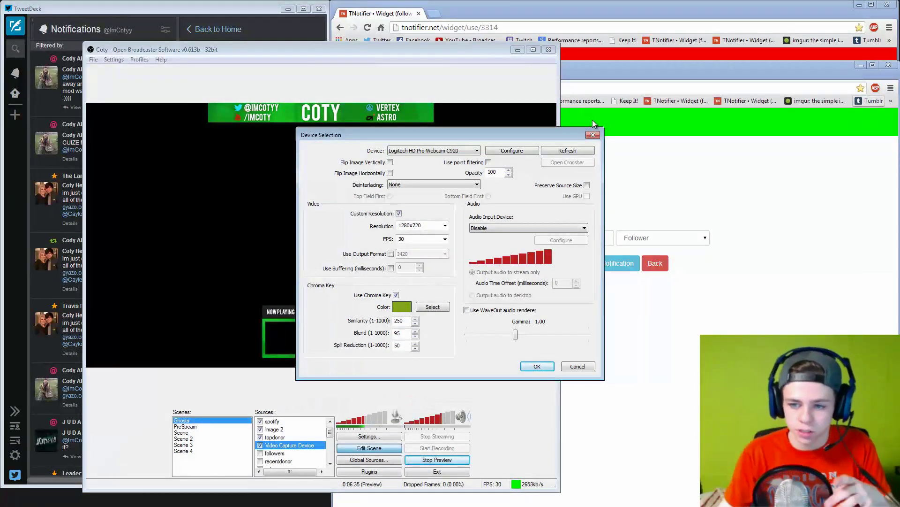
click(593, 136)
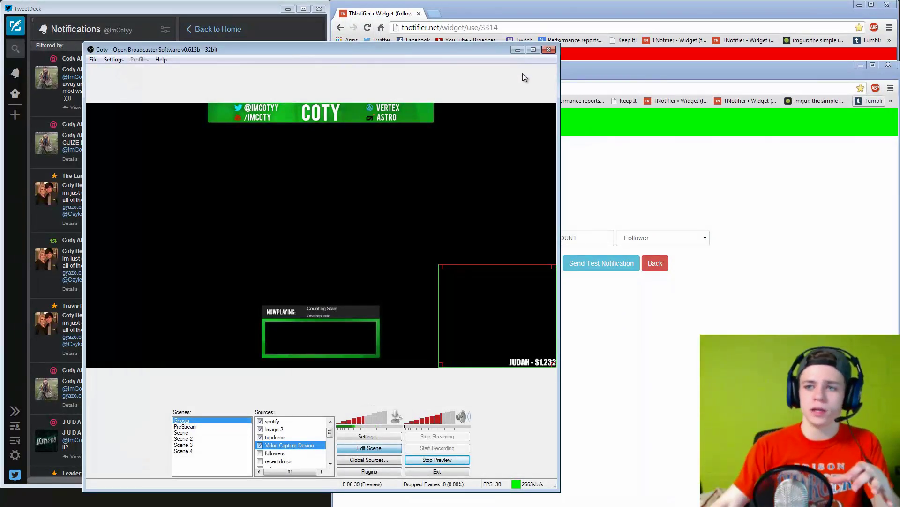
- Move the Open Broadcaster Software window clear of the donation widget and send an ImRaising test notification
drag(487, 55, 264, 21)
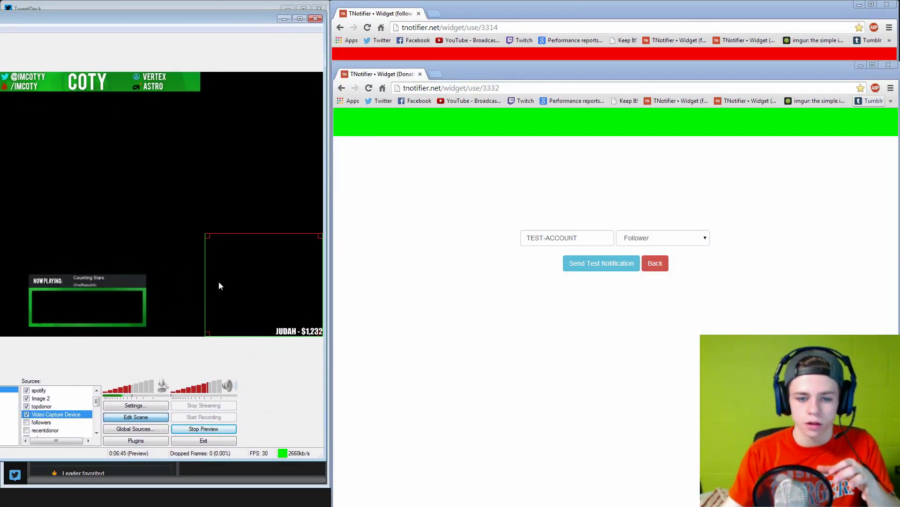
click(634, 239)
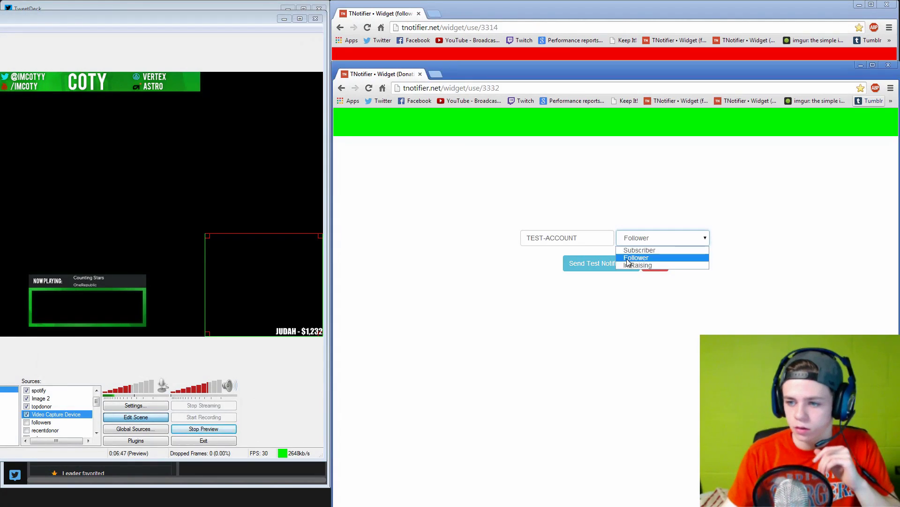
click(628, 265)
click(613, 263)
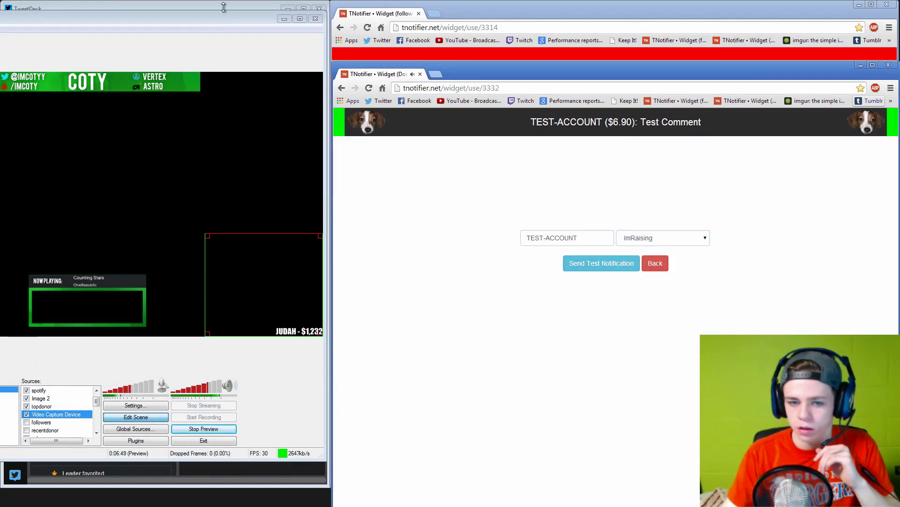
- Show the donation source in the Ghosts scene, send another ImRaising test notification, and reposition the window while checking the preview
click(49, 415)
scroll(49, 415, down, 1)
scroll(37, 416, down, 1)
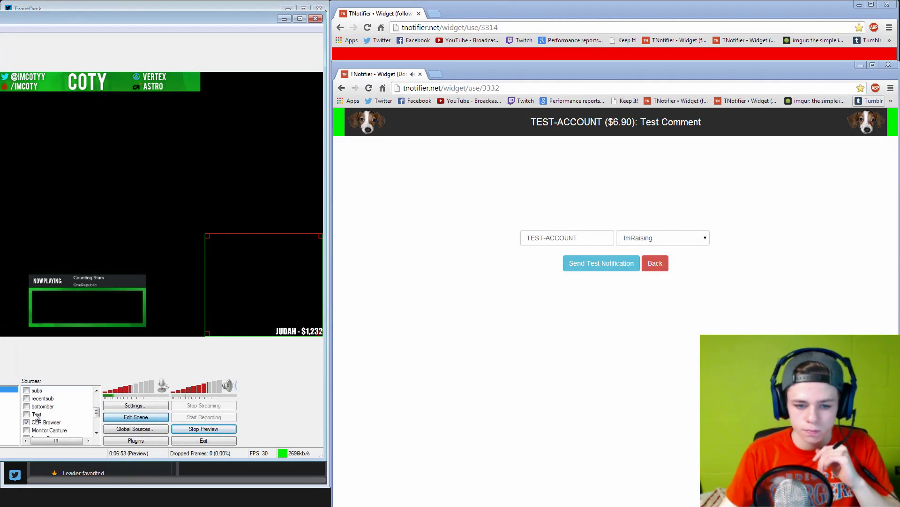
scroll(31, 426, down, 2)
scroll(33, 425, up, 2)
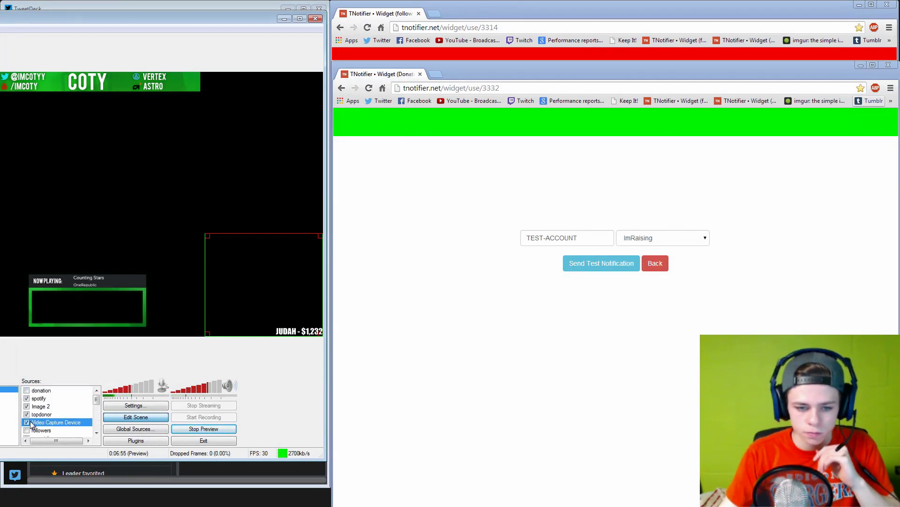
click(580, 263)
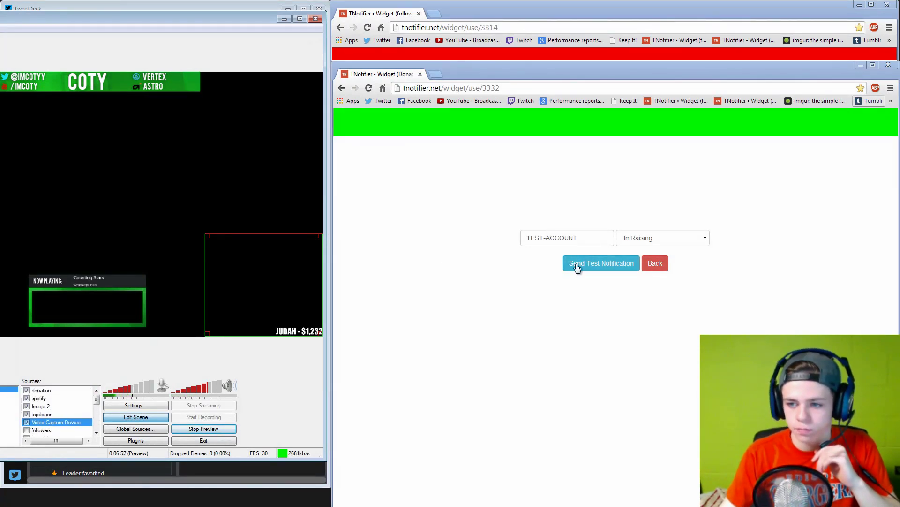
drag(215, 19, 235, 38)
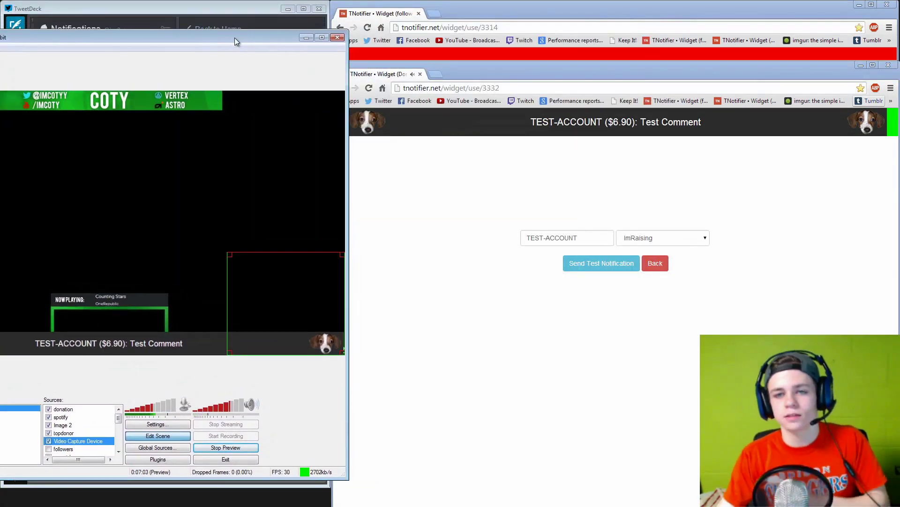
- Minimize the TNotifier widget and TweetDeck windows, and bring the Open Broadcaster Software window back fully into view on the desktop
click(306, 37)
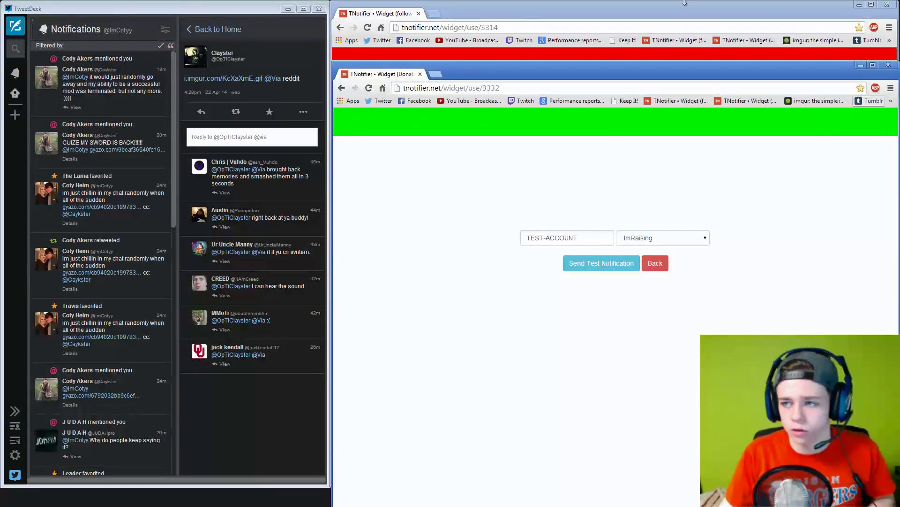
click(862, 65)
click(859, 5)
click(288, 9)
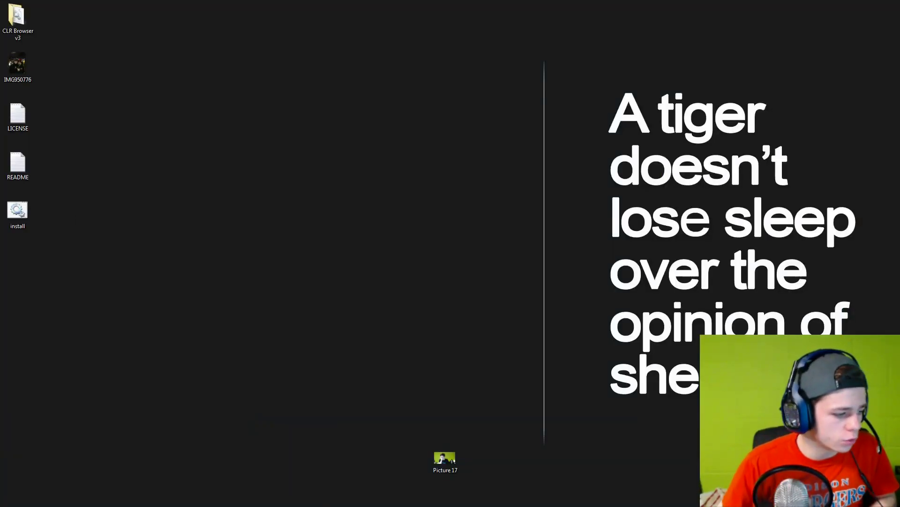
key(alt+Tab)
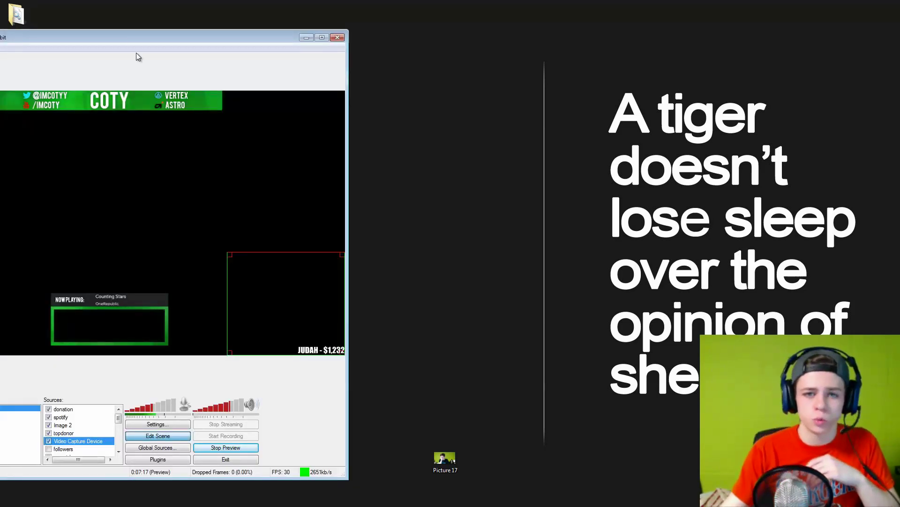
drag(110, 37, 316, 34)
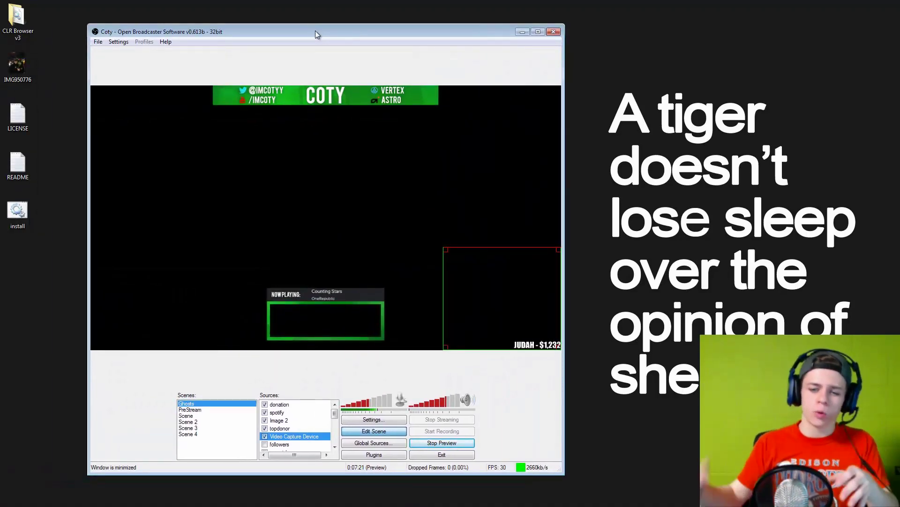